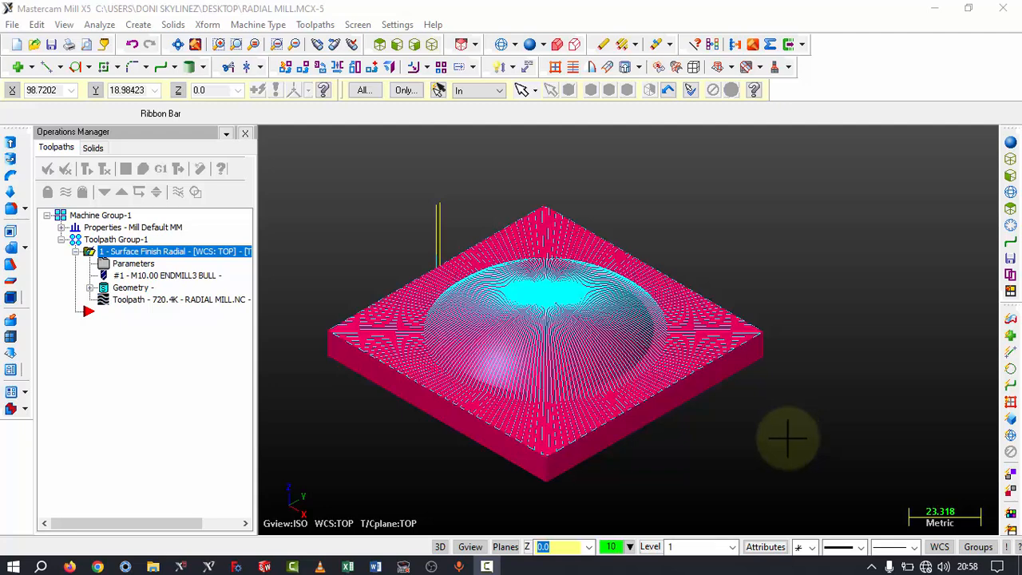
pyautogui.scroll(-3, 783, 431)
pyautogui.scroll(3, 787, 440)
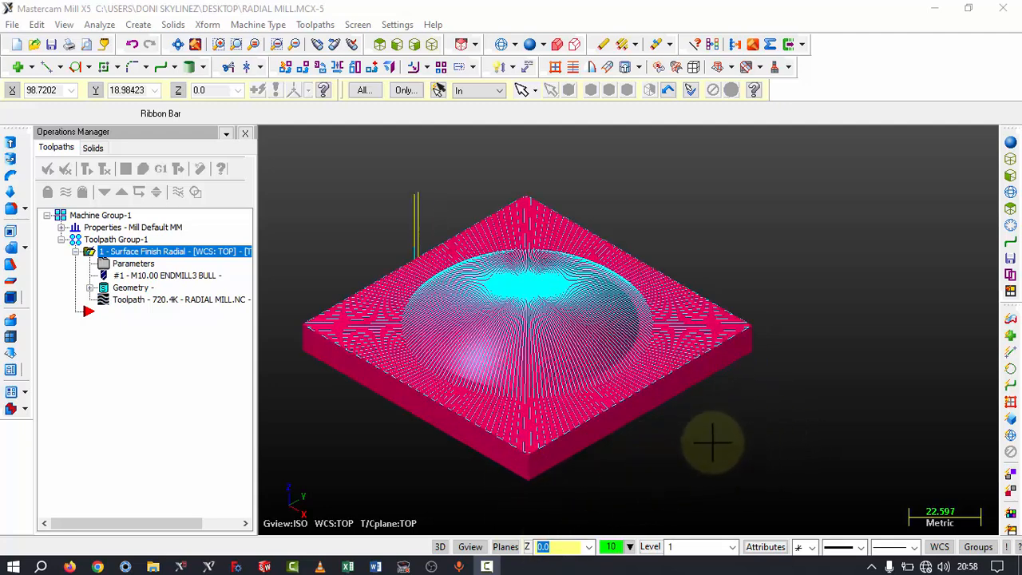
pyautogui.scroll(-3, 484, 491)
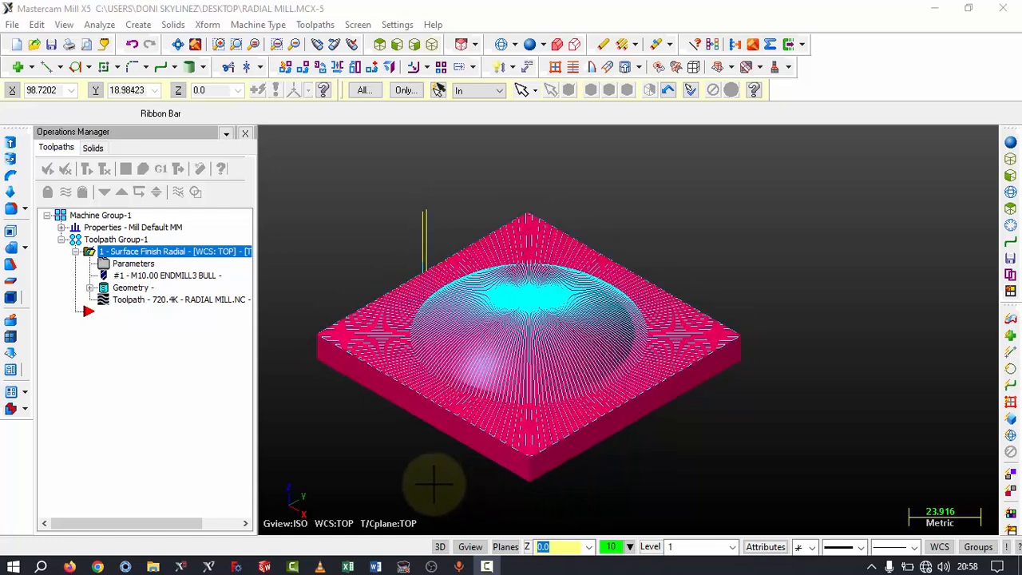
pyautogui.scroll(3, 433, 484)
pyautogui.scroll(-1, 426, 463)
pyautogui.scroll(-2, 392, 439)
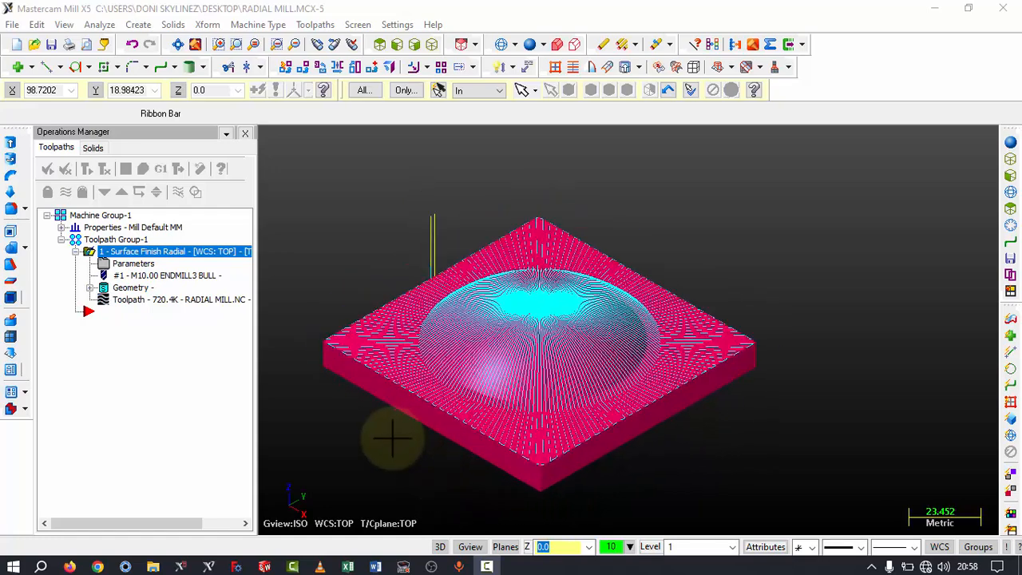
pyautogui.scroll(-2, 495, 487)
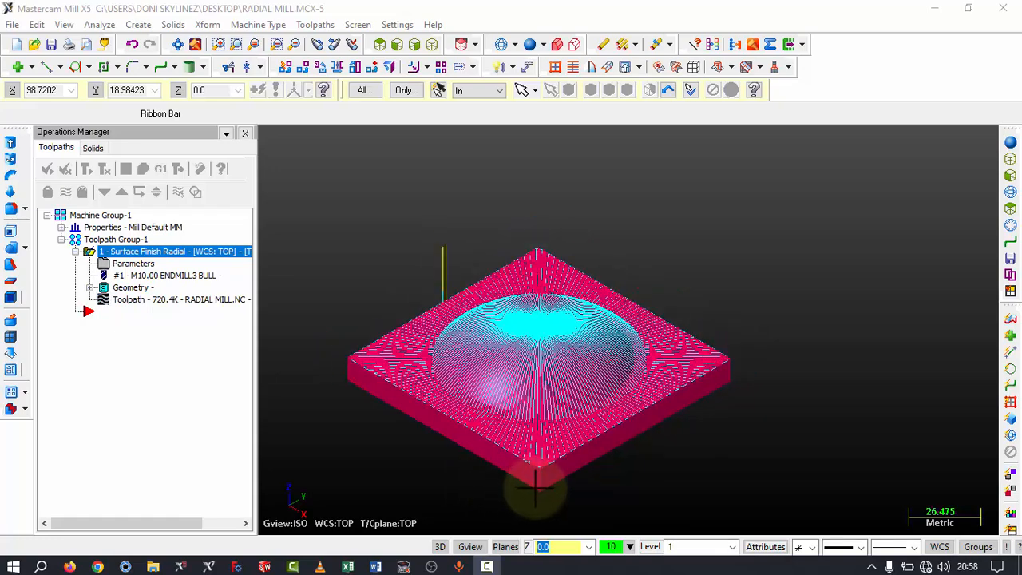
pyautogui.scroll(2, 498, 492)
pyautogui.scroll(-3, 499, 492)
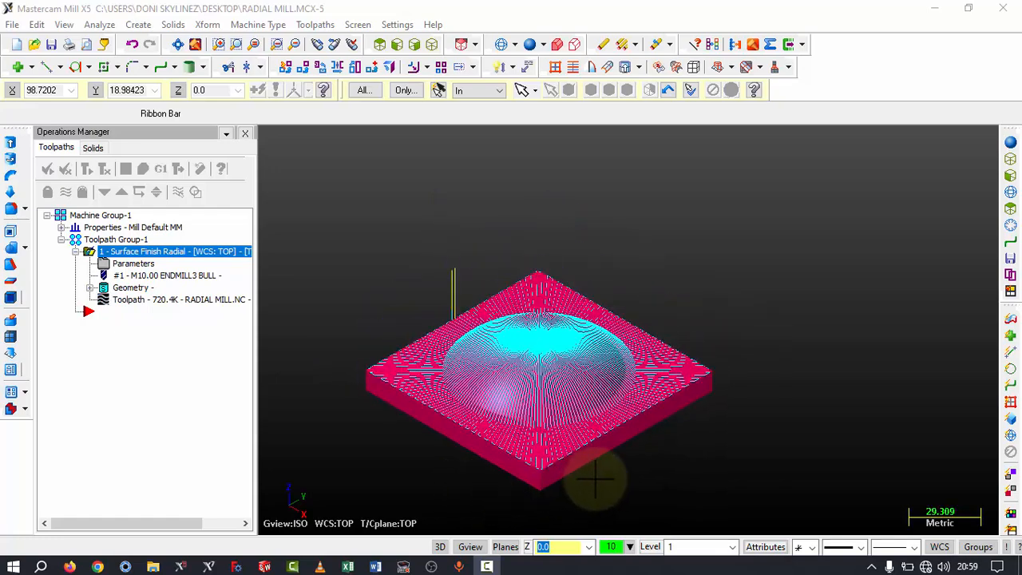
pyautogui.scroll(2, 647, 479)
pyautogui.scroll(-2, 607, 481)
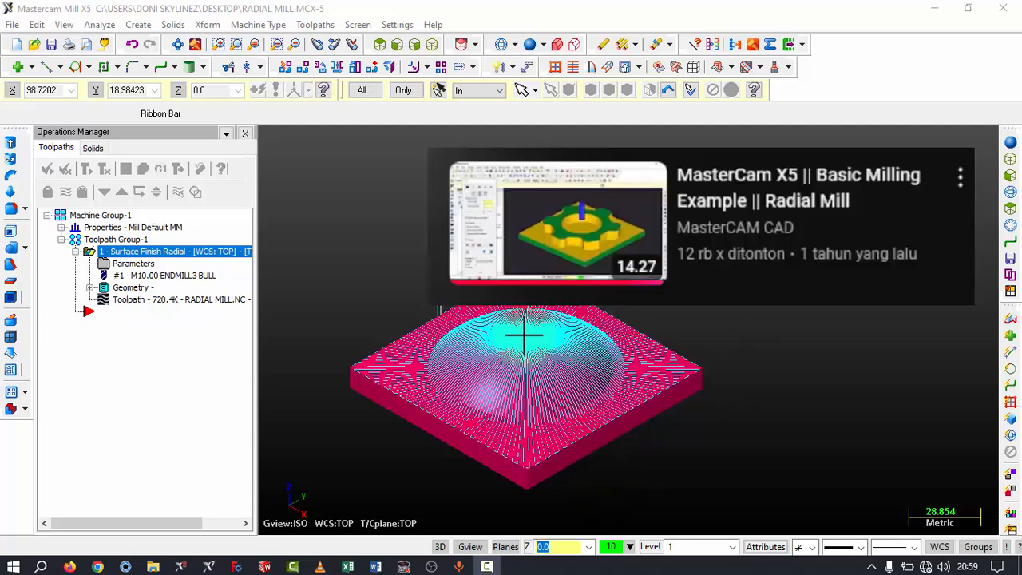
pyautogui.scroll(-3, 524, 323)
pyautogui.scroll(3, 511, 400)
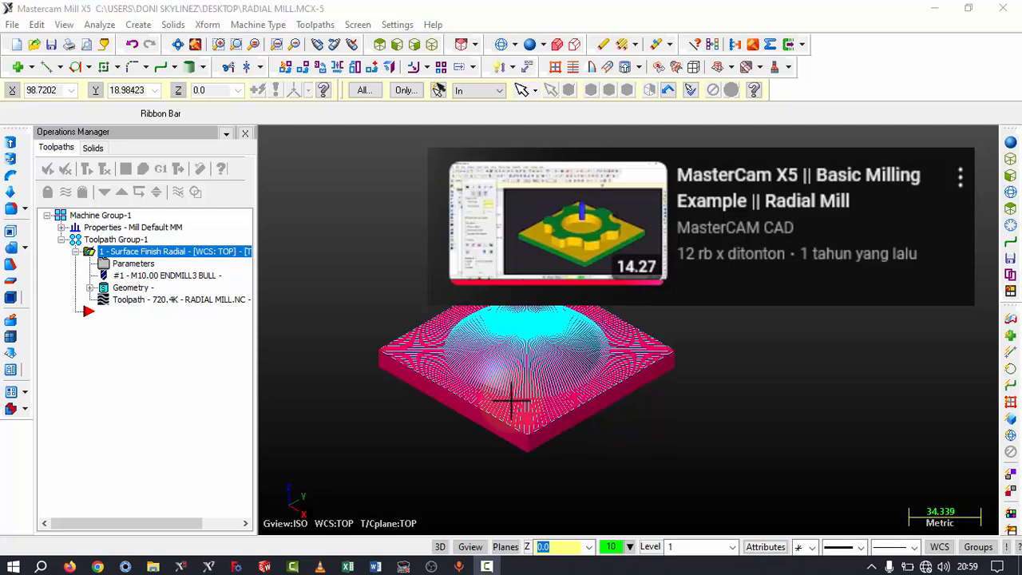
pyautogui.scroll(2, 498, 428)
pyautogui.scroll(-5, 497, 422)
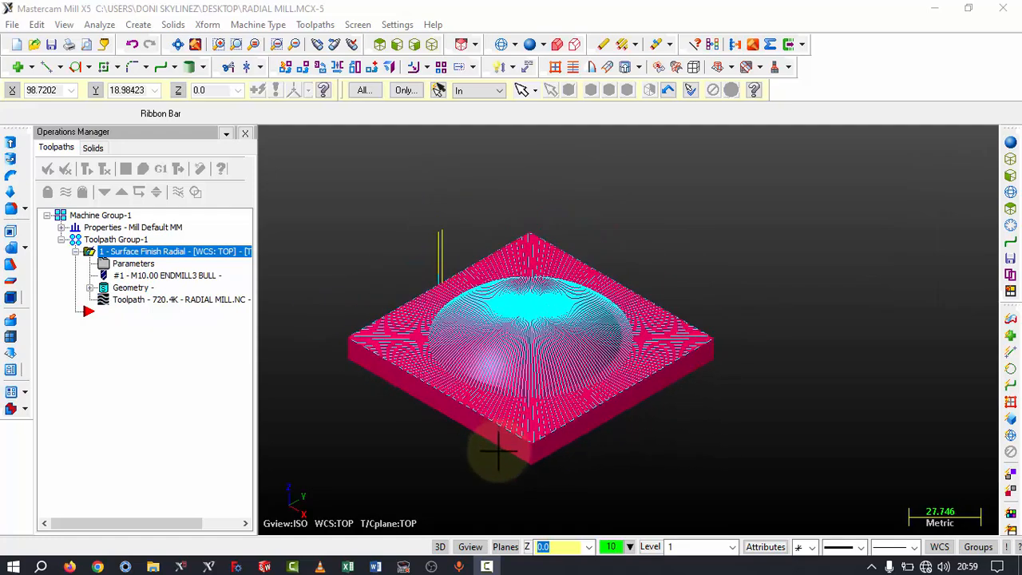
pyautogui.scroll(2, 516, 391)
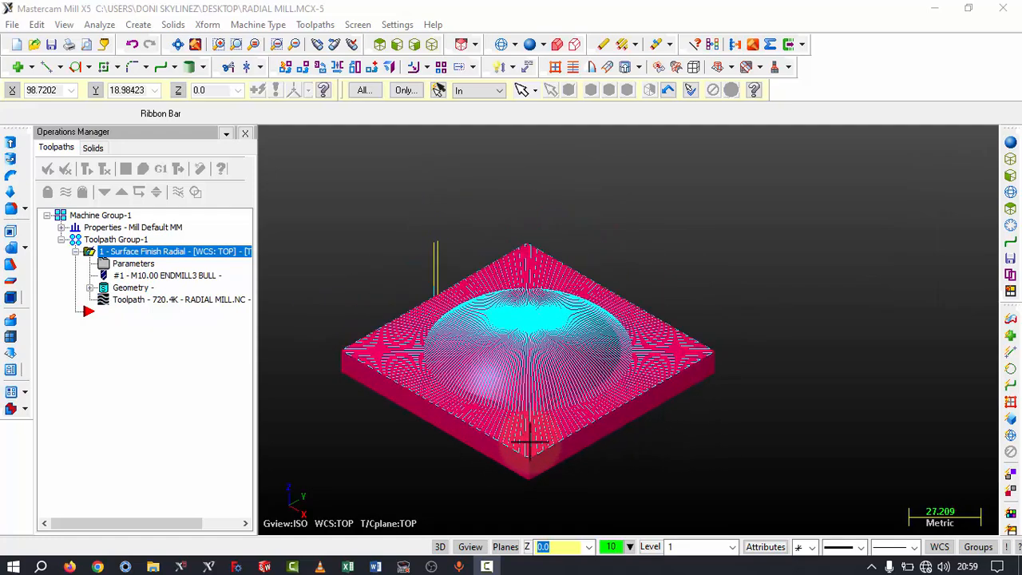
pyautogui.scroll(2, 531, 450)
pyautogui.scroll(-3, 529, 459)
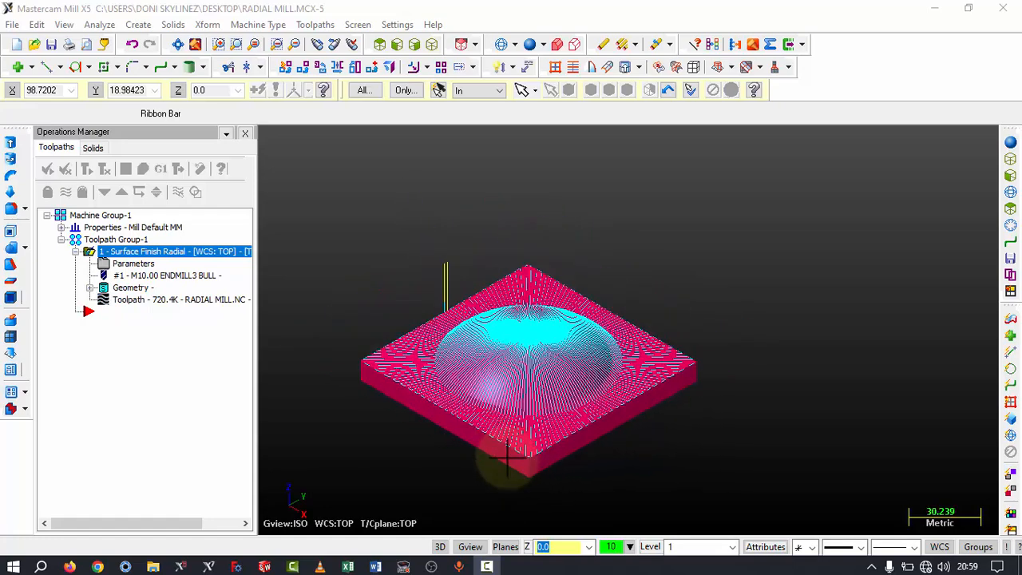
pyautogui.scroll(-2, 472, 475)
pyautogui.scroll(3, 449, 439)
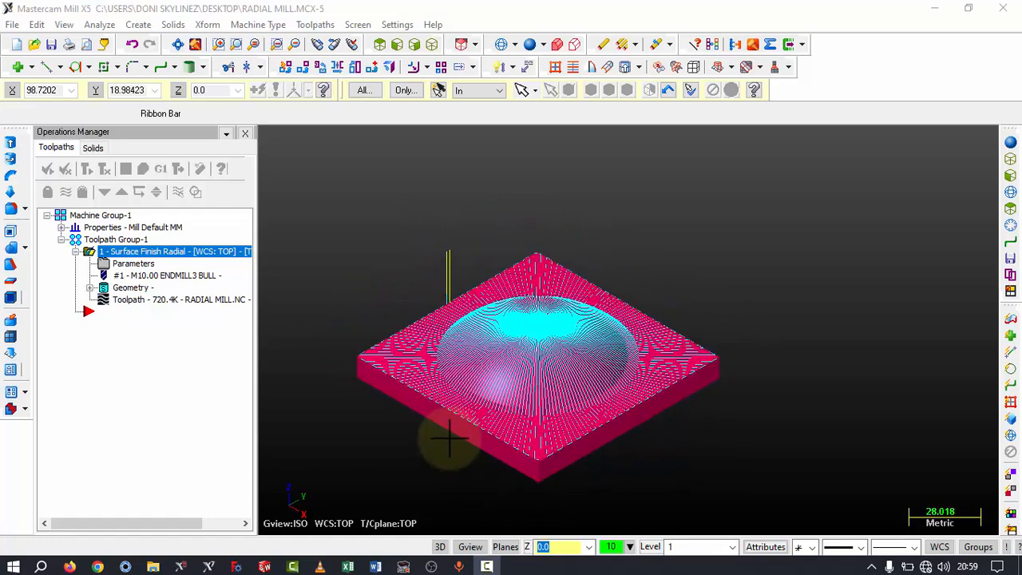
pyautogui.scroll(-2, 599, 438)
pyautogui.scroll(-1, 607, 456)
pyautogui.scroll(2, 602, 439)
pyautogui.scroll(-2, 564, 427)
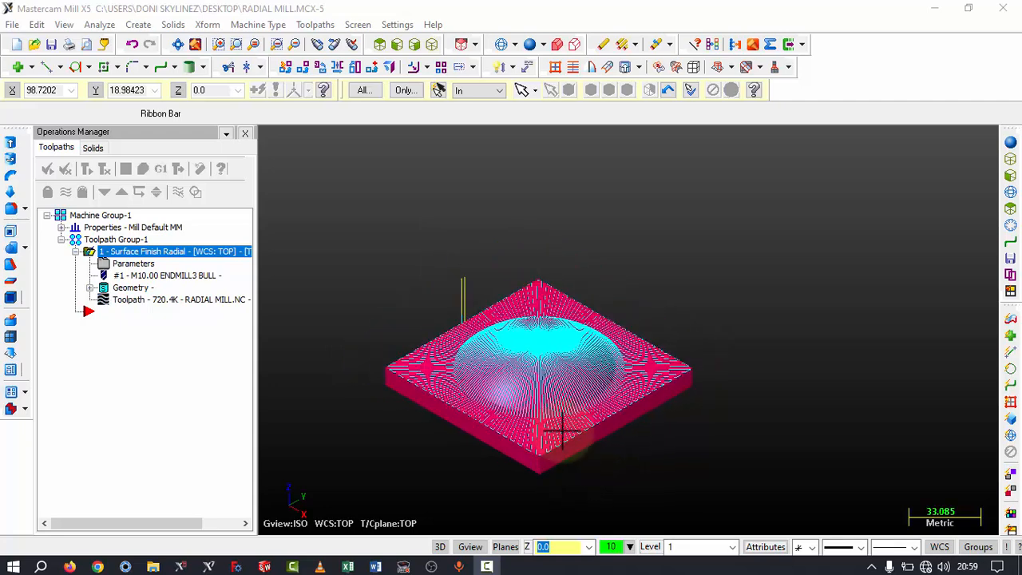
pyautogui.scroll(2, 551, 367)
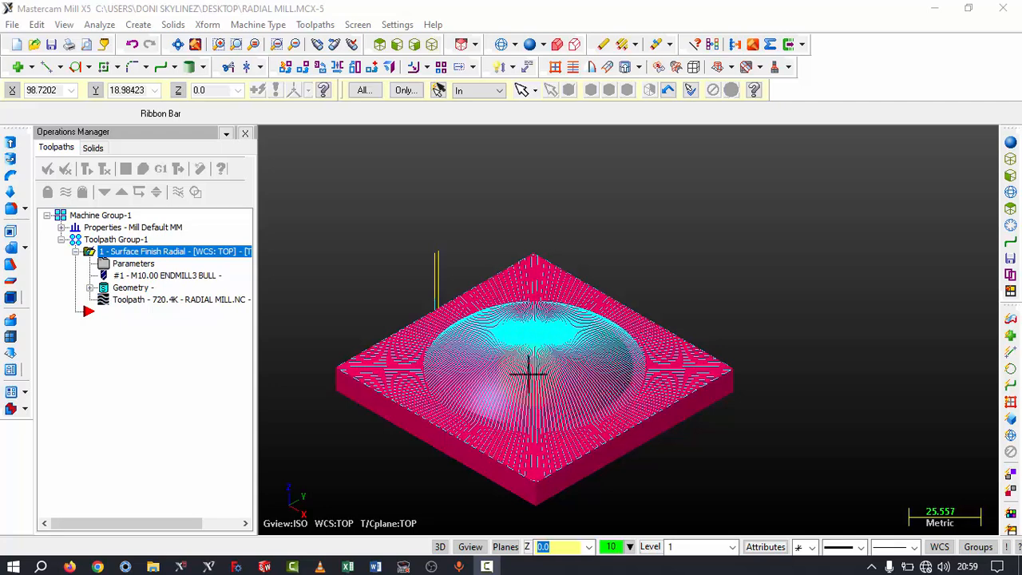
pyautogui.scroll(3, 591, 399)
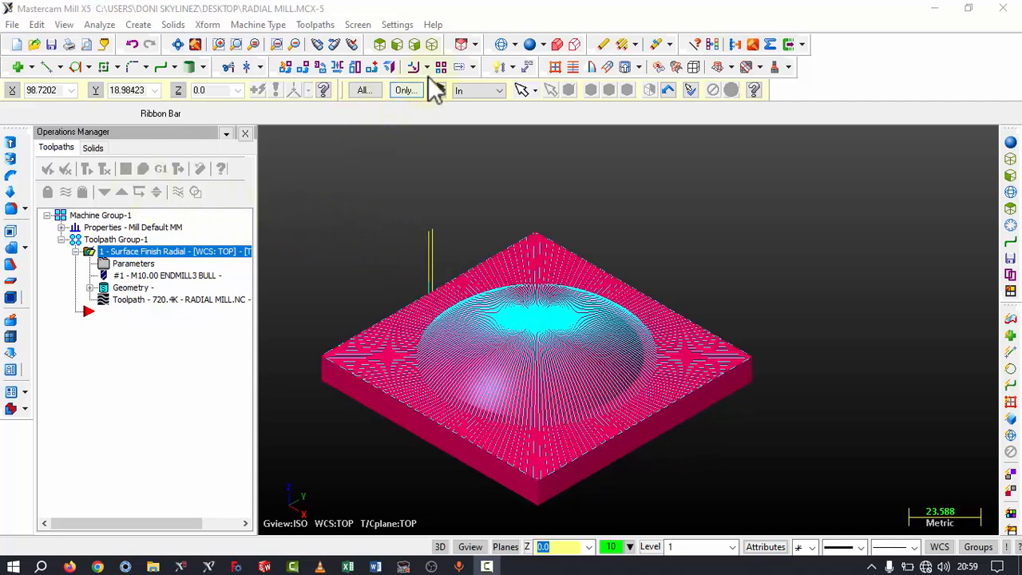
# - Backplot the Surface Finish Radial toolpath in the top view at a reduced playback speed, then close the simulation
pyautogui.click(380, 45)
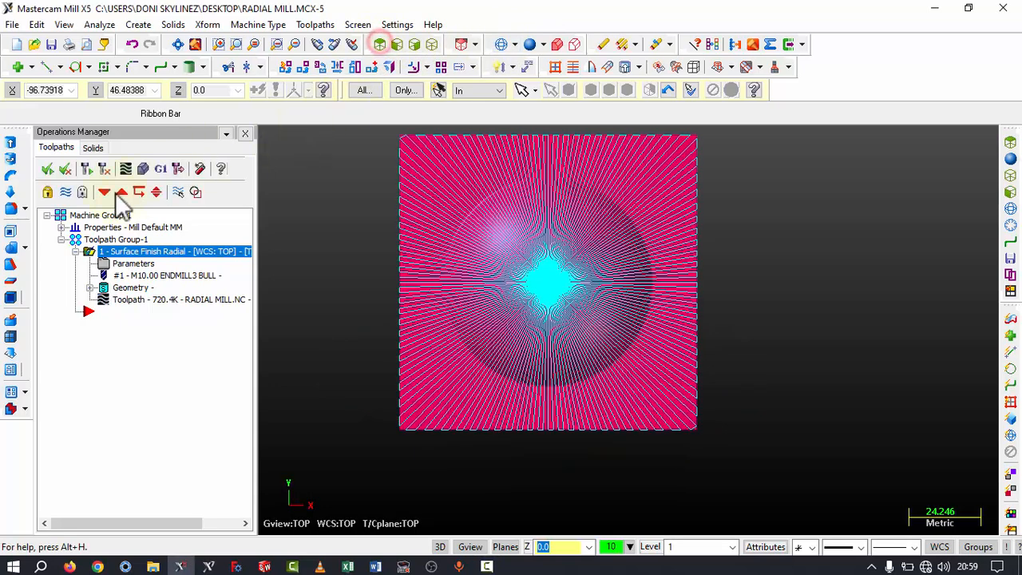
pyautogui.click(130, 169)
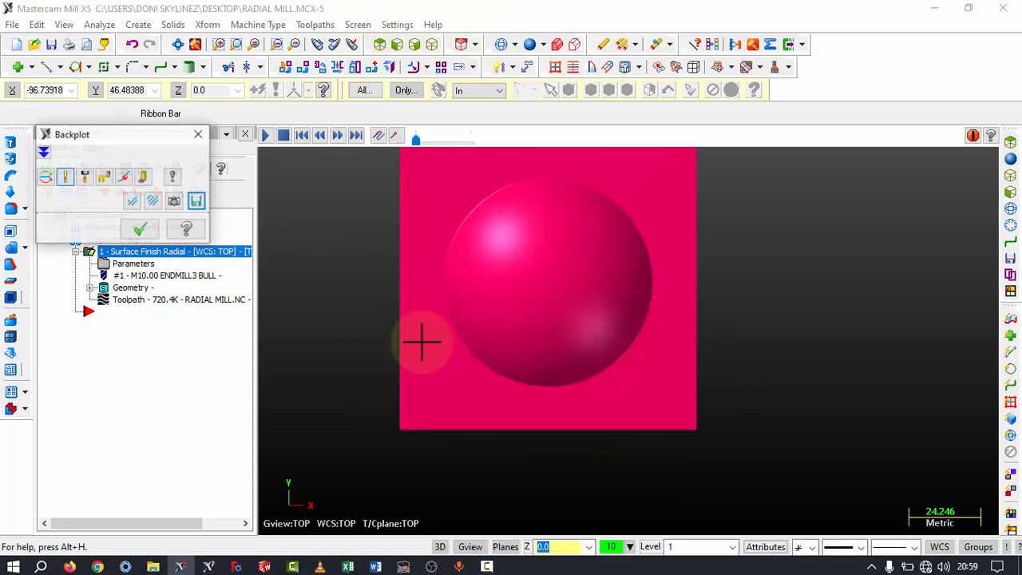
pyautogui.scroll(2, 460, 346)
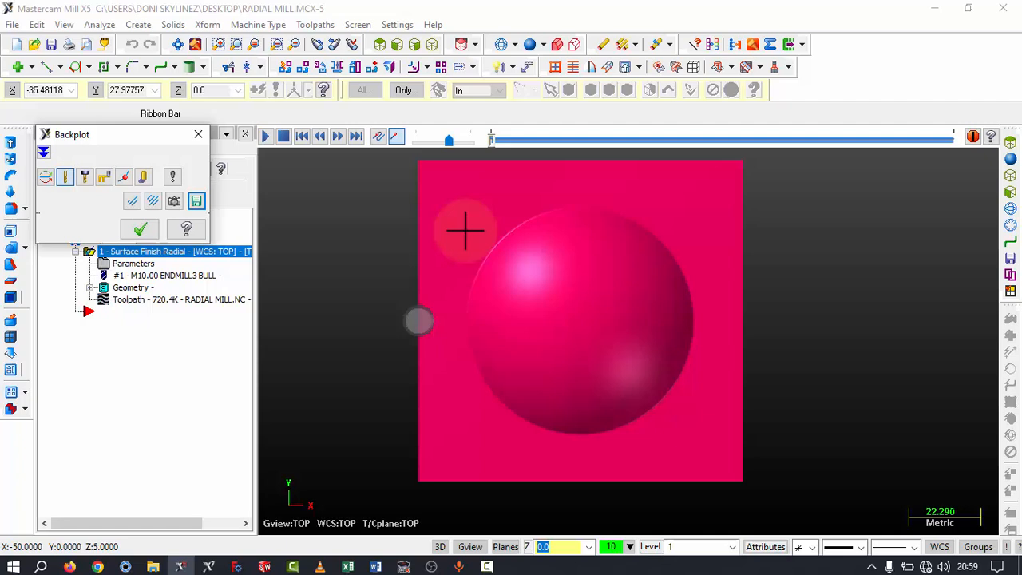
pyautogui.click(273, 139)
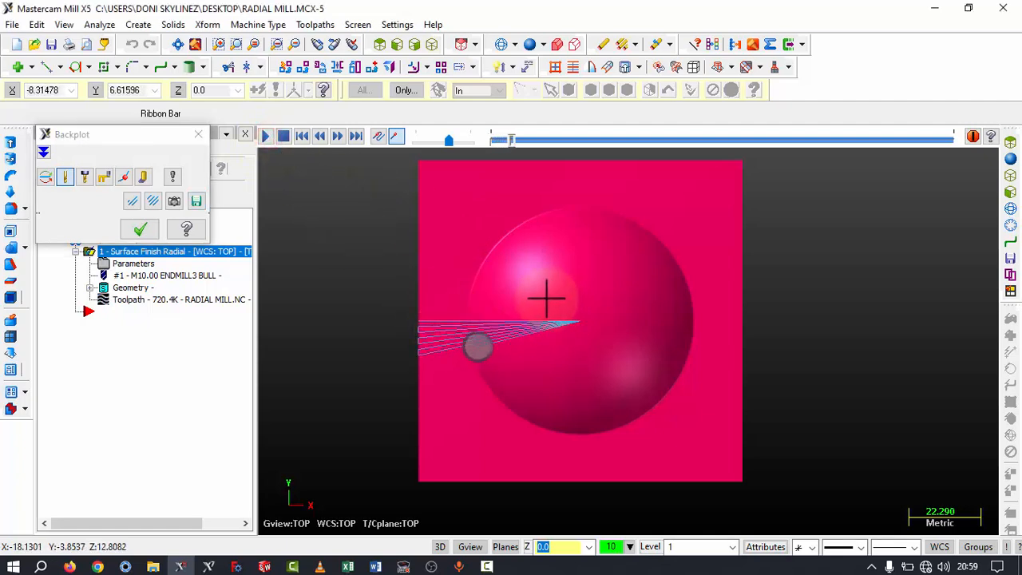
pyautogui.moveTo(447, 141); pyautogui.dragTo(434, 141)
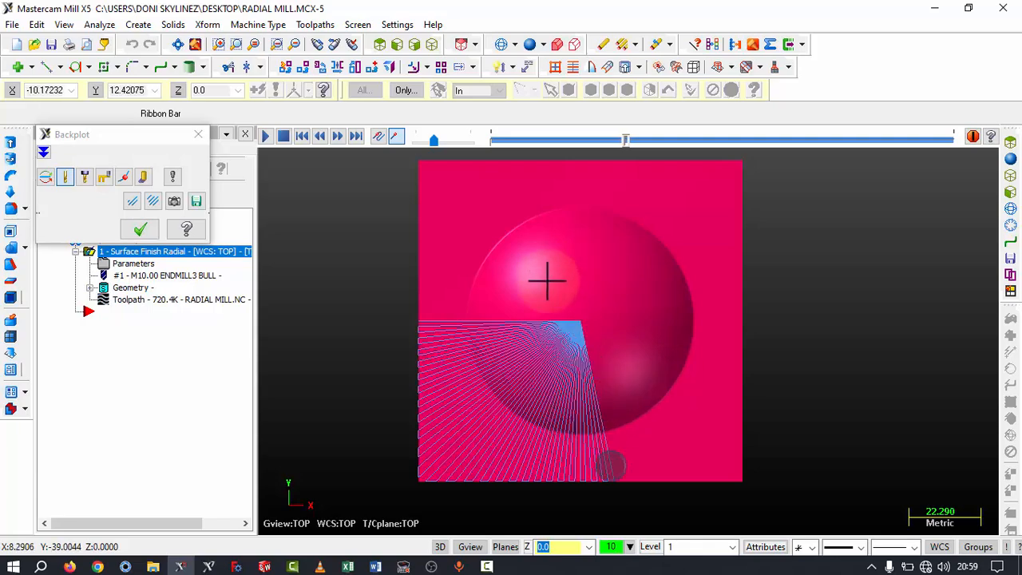
pyautogui.click(199, 134)
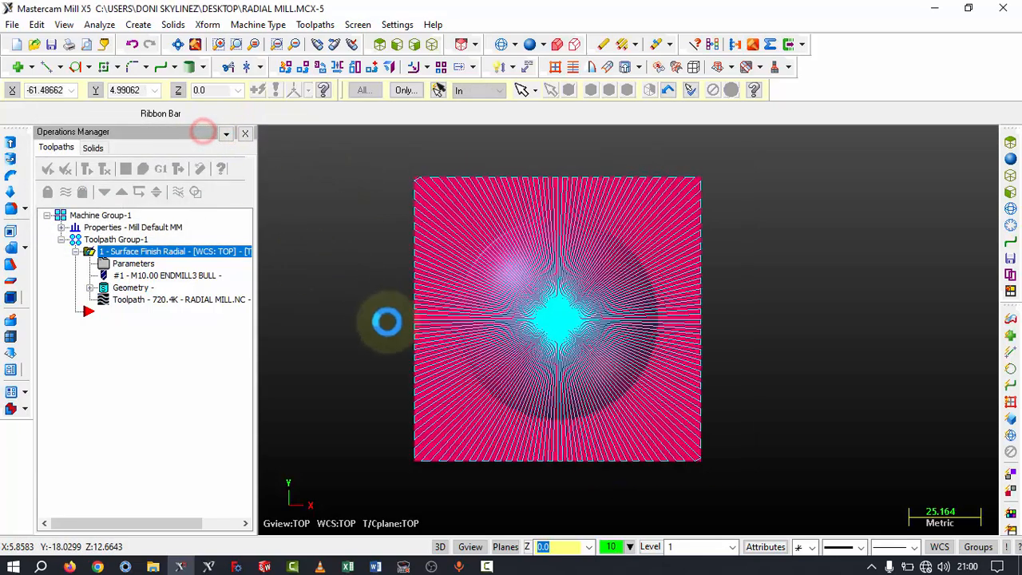
# - Examine the radial toolpath lines over the dome and surrounding flat plate from several angles
pyautogui.moveTo(434, 319); pyautogui.dragTo(586, 339, button='middle')
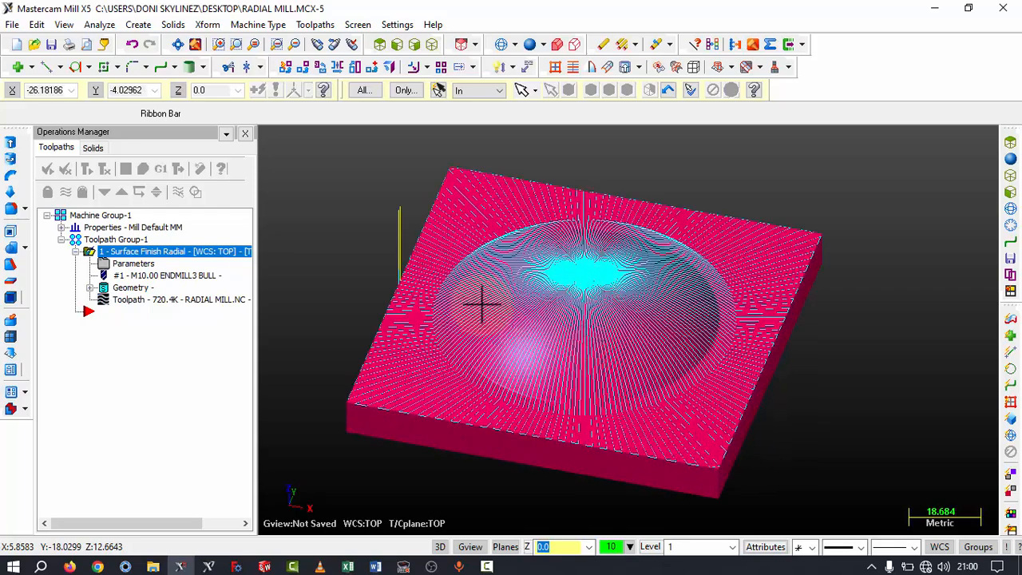
pyautogui.scroll(-2, 488, 318)
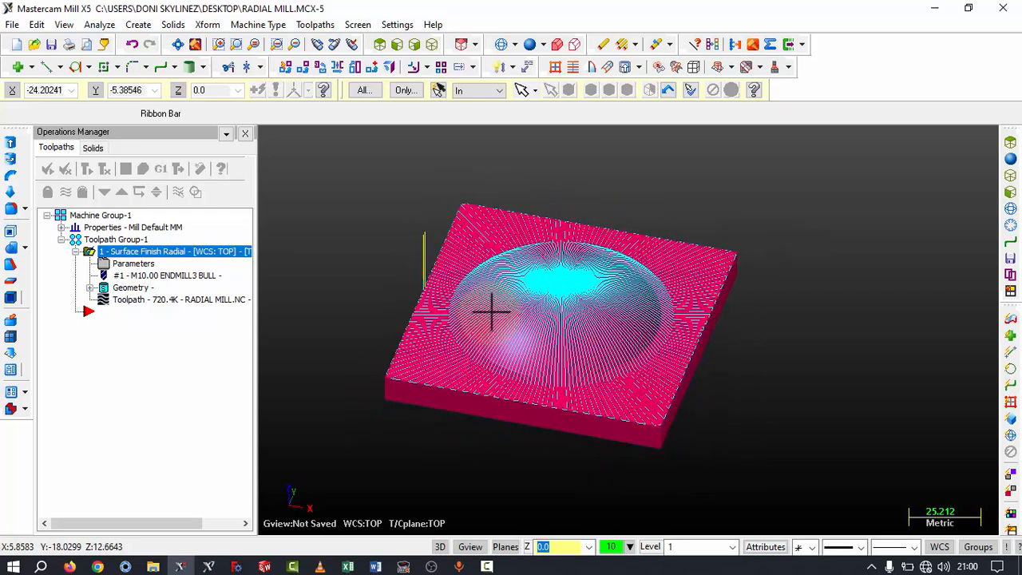
pyautogui.moveTo(491, 310); pyautogui.dragTo(527, 311, button='middle')
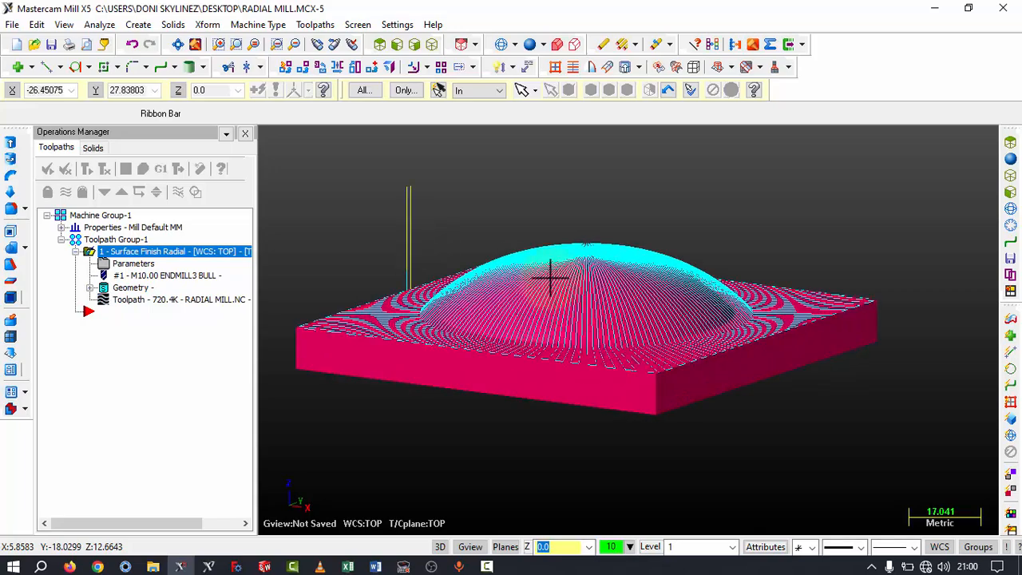
pyautogui.moveTo(550, 275); pyautogui.dragTo(498, 264, button='middle')
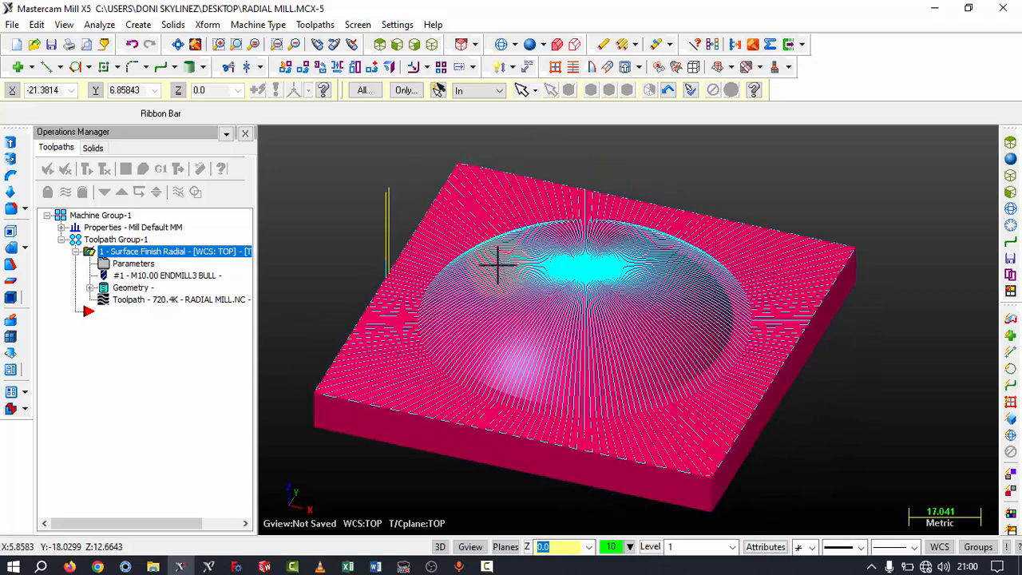
pyautogui.scroll(-2, 567, 308)
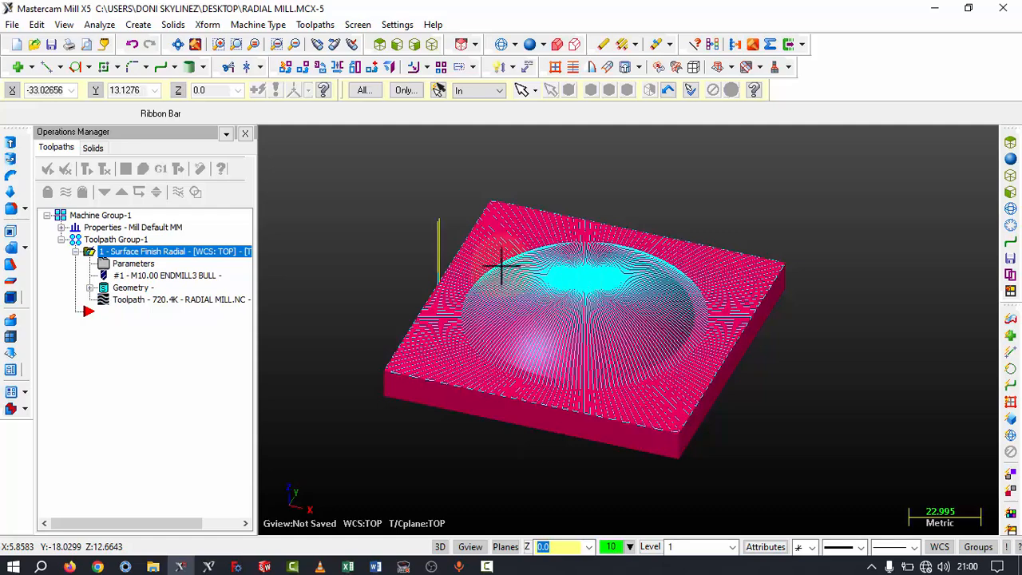
pyautogui.scroll(2, 505, 269)
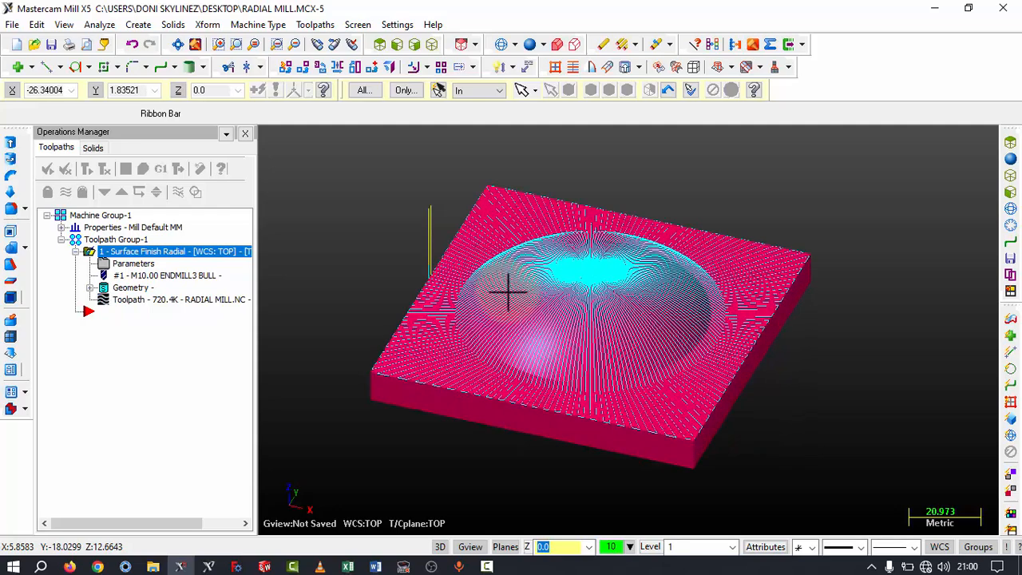
pyautogui.moveTo(498, 256)
pyautogui.mouseDown(button='middle')
pyautogui.moveTo(497, 269)
pyautogui.moveTo(383, 308)
pyautogui.mouseUp(button='middle')
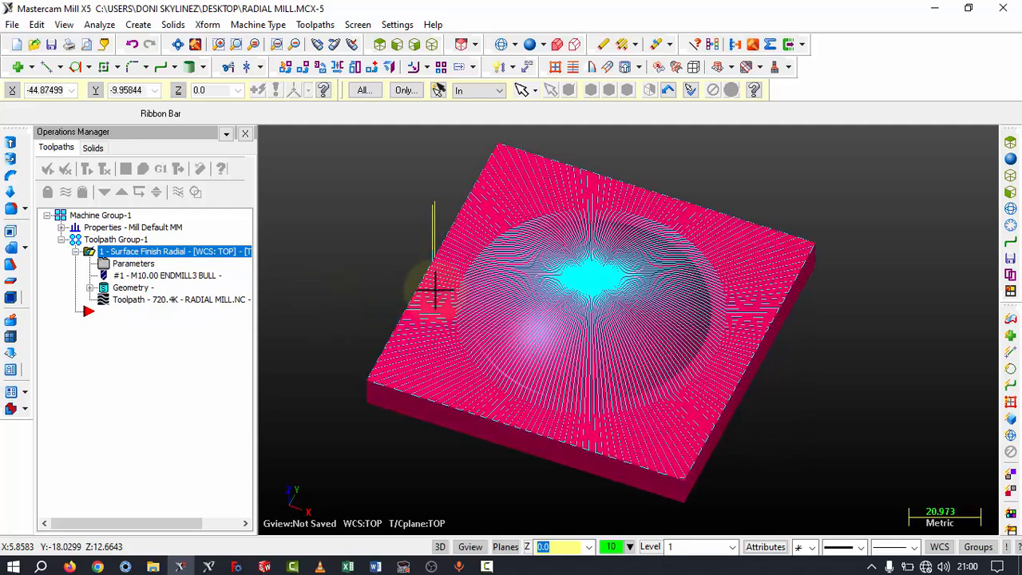
# - Delete the existing Surface Finish Radial operation so that Toolpath Group-1 is empty
pyautogui.click(347, 268)
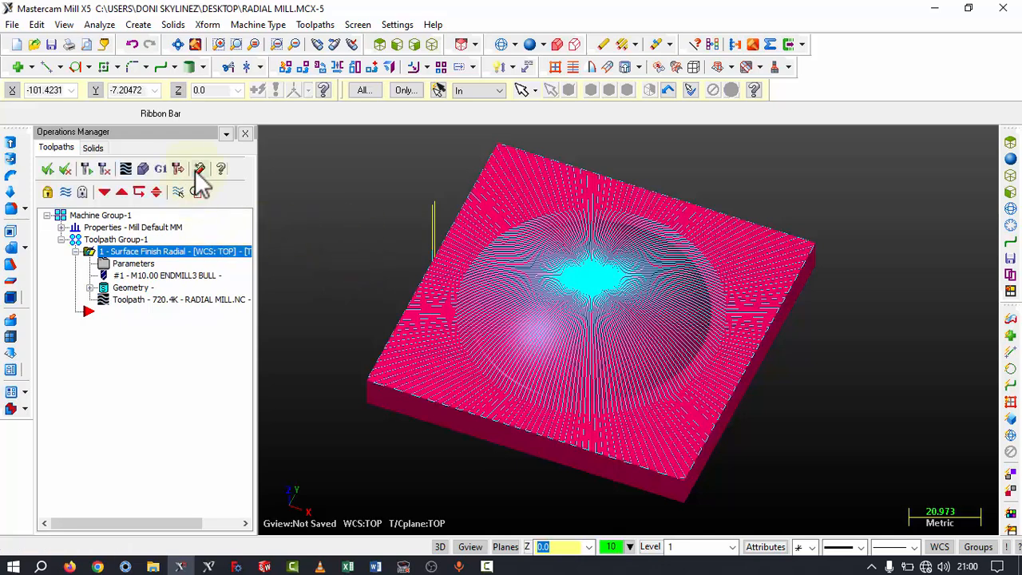
pyautogui.click(199, 170)
pyautogui.click(532, 318)
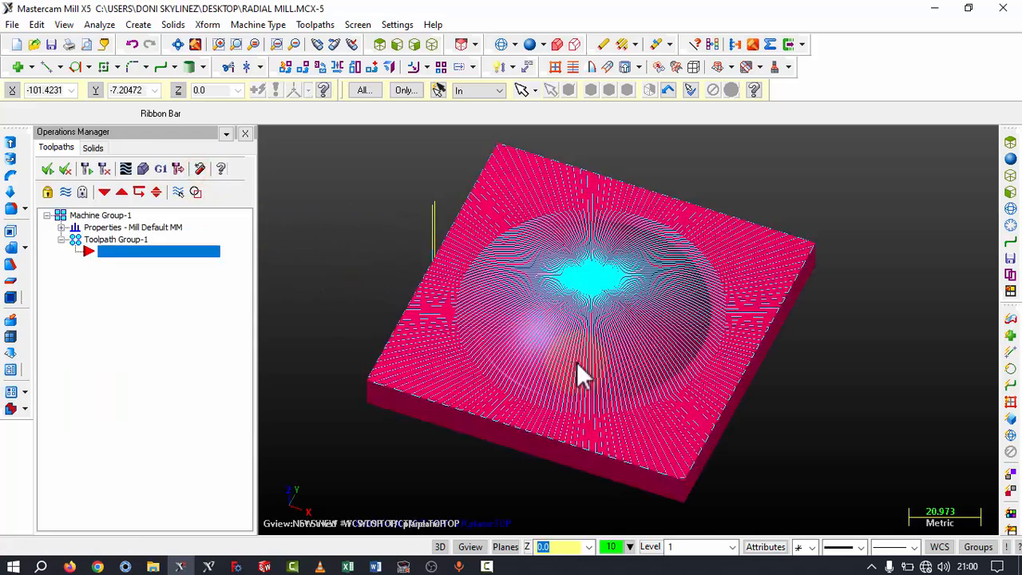
pyautogui.click(538, 318)
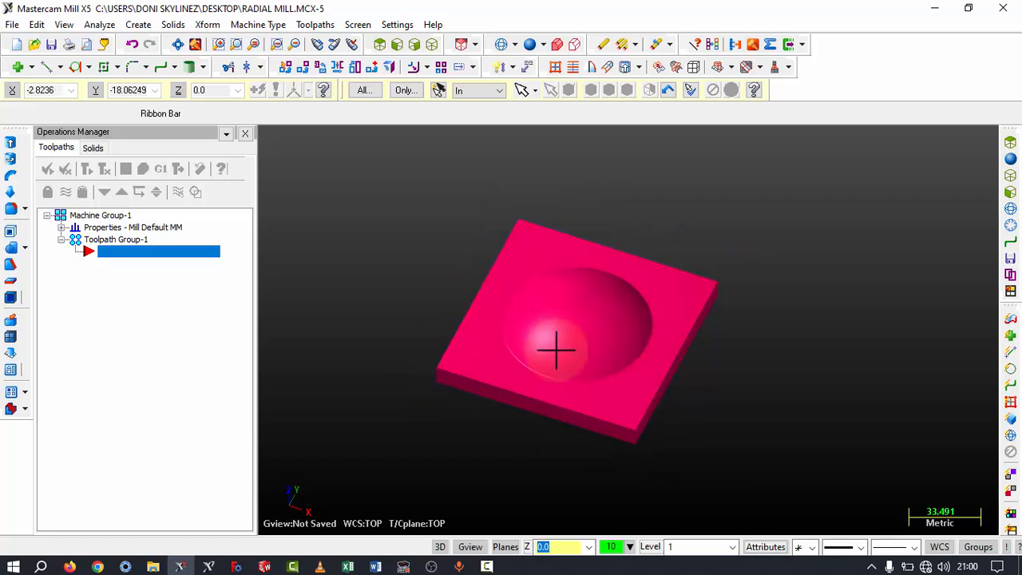
pyautogui.moveTo(557, 351)
pyautogui.mouseDown(button='middle')
pyautogui.moveTo(567, 293)
pyautogui.moveTo(570, 301)
pyautogui.mouseUp(button='middle')
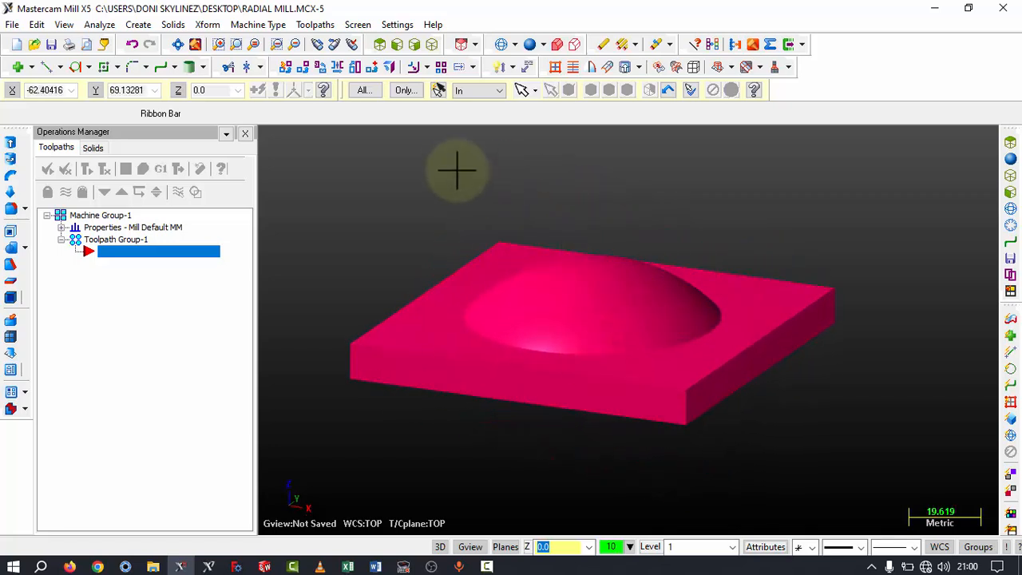
pyautogui.click(317, 24)
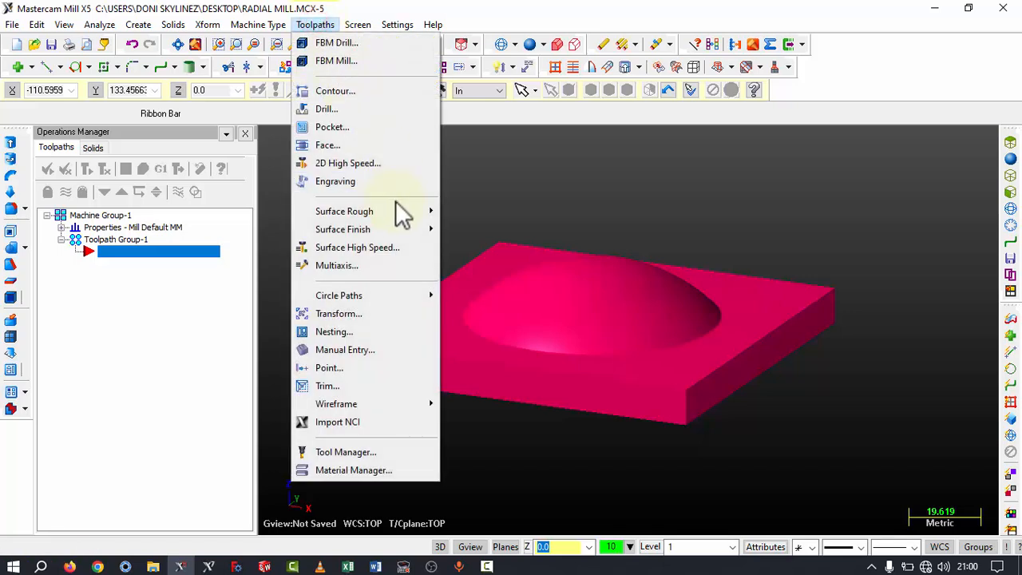
pyautogui.moveTo(399, 214)
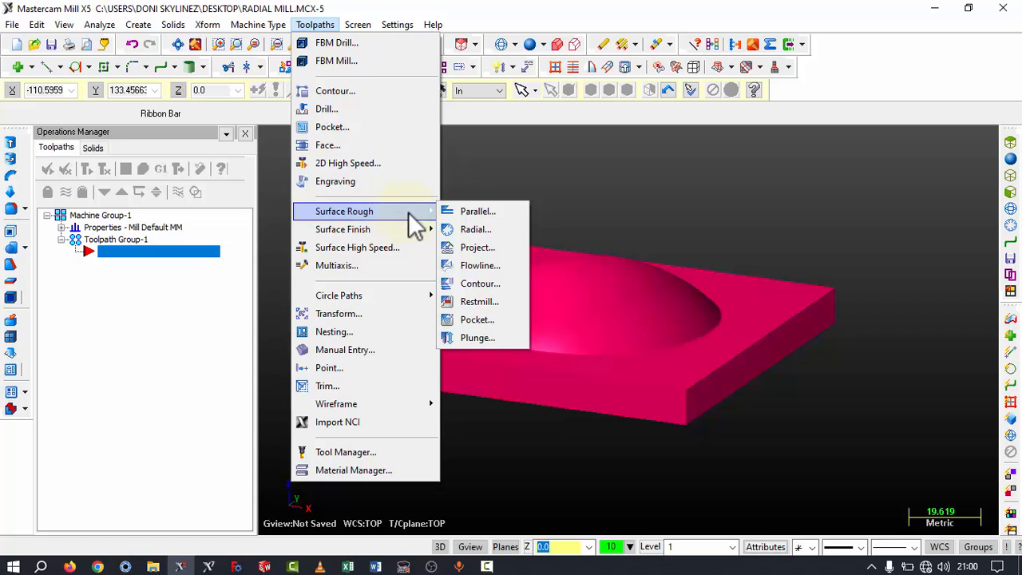
pyautogui.moveTo(373, 234)
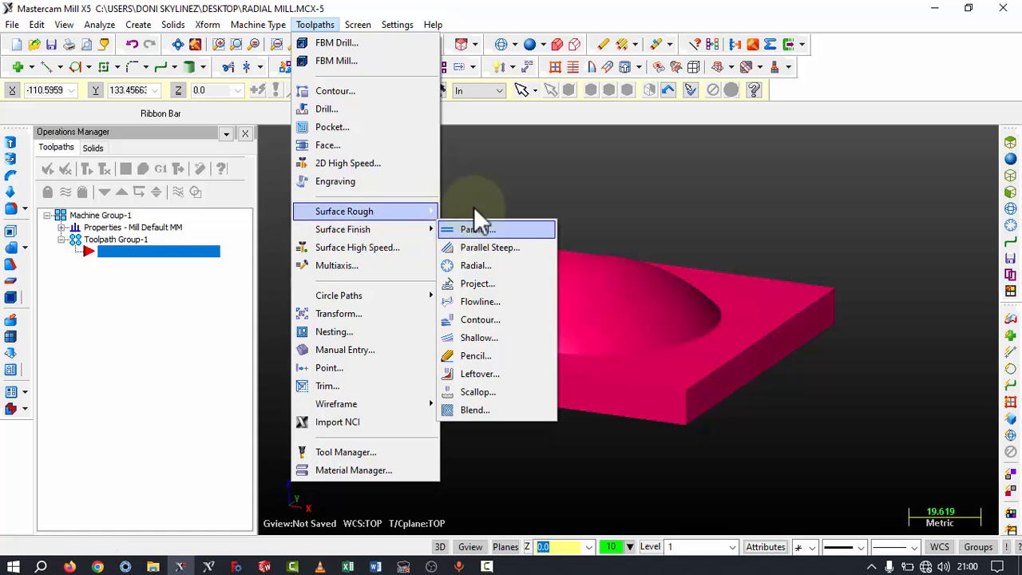
pyautogui.click(559, 177)
pyautogui.moveTo(550, 181); pyautogui.dragTo(484, 217, button='middle')
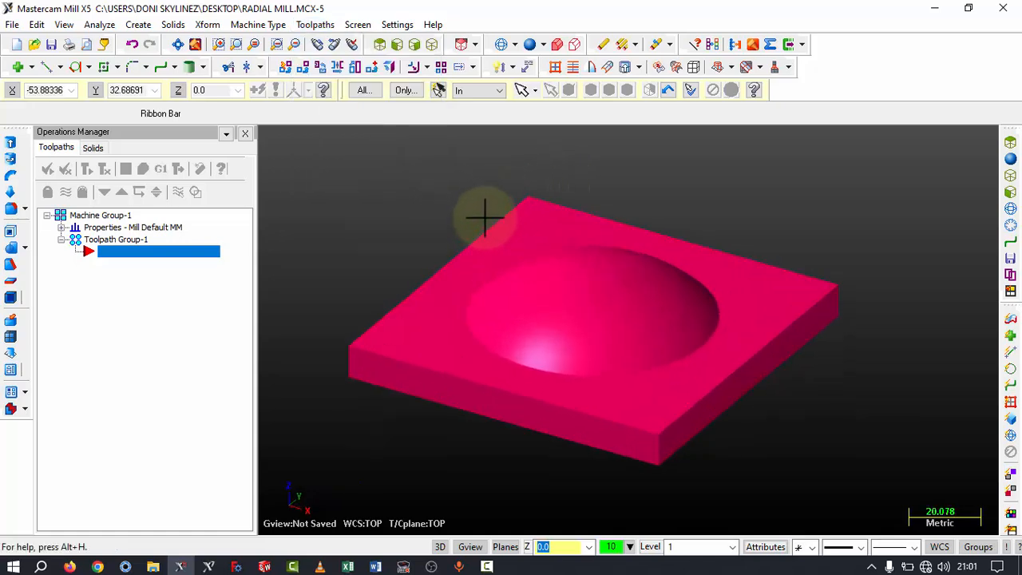
# - Start a Surface Finish Radial toolpath and accept RADIAL MILL as the NC name
pyautogui.click(316, 25)
pyautogui.moveTo(392, 229)
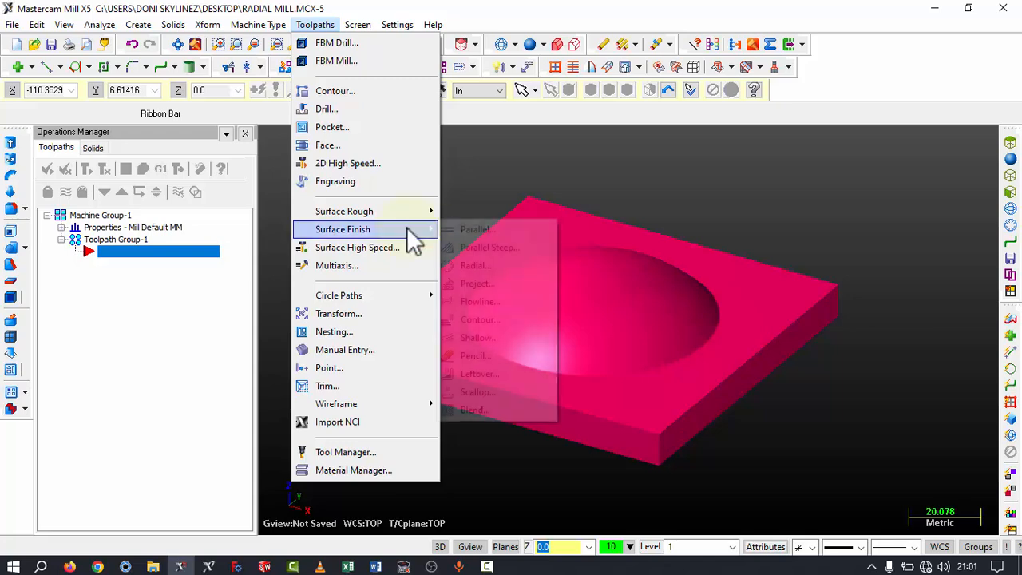
pyautogui.click(495, 266)
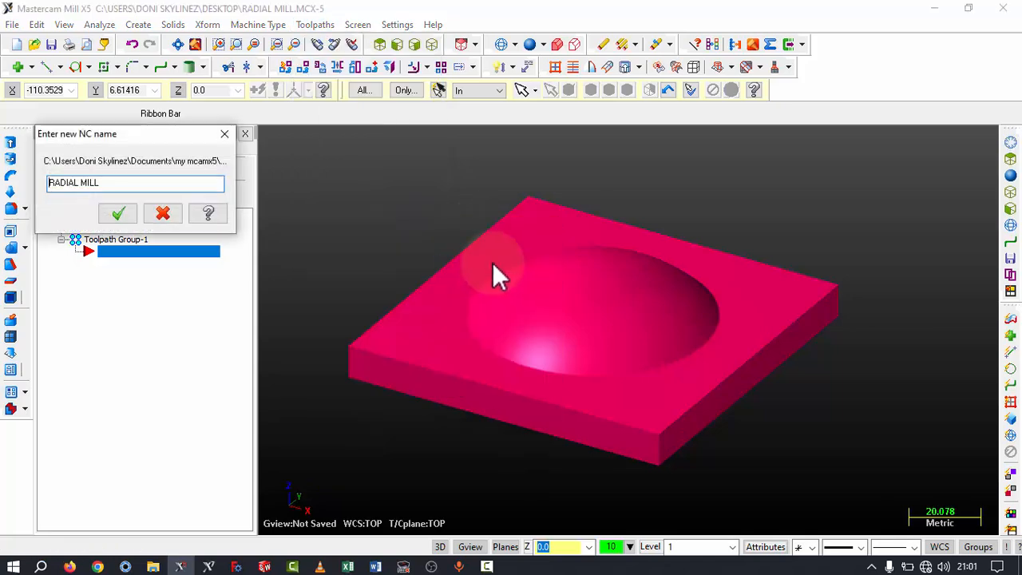
pyautogui.click(120, 214)
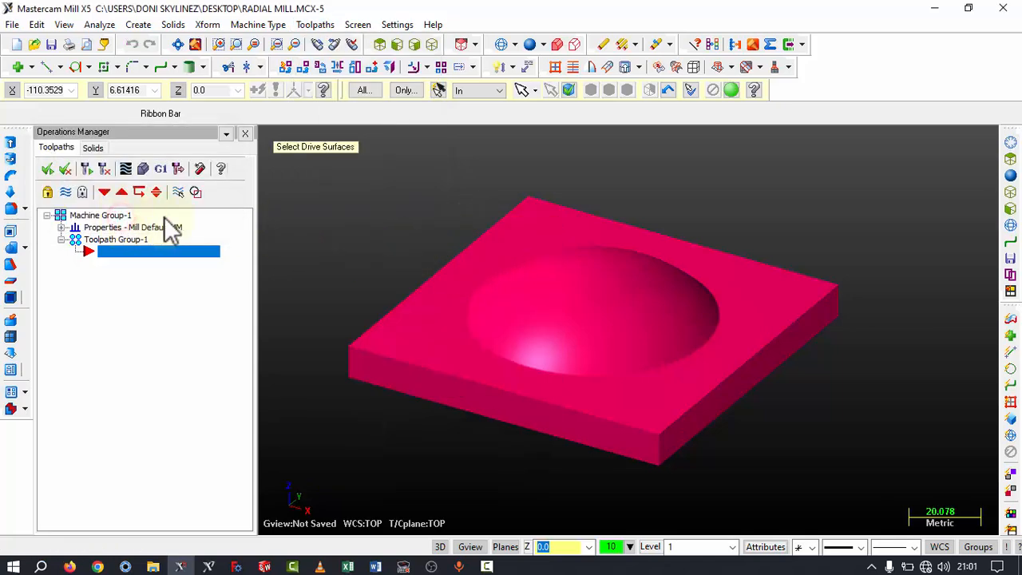
# - Choose the plate's flat top face, the dome face and the narrow face around the dome's base as drive surfaces
pyautogui.click(567, 88)
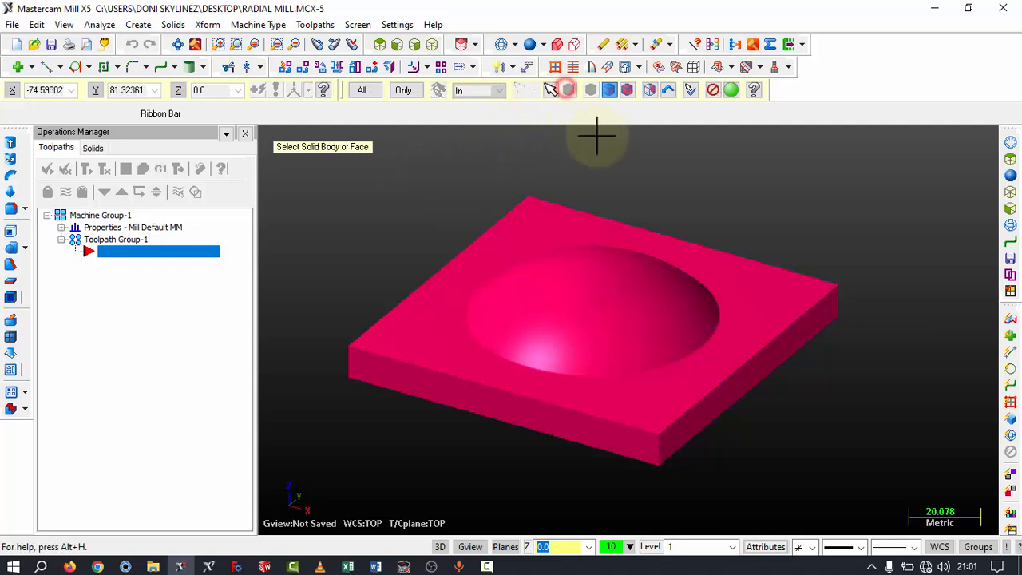
pyautogui.click(562, 222)
pyautogui.scroll(2, 560, 217)
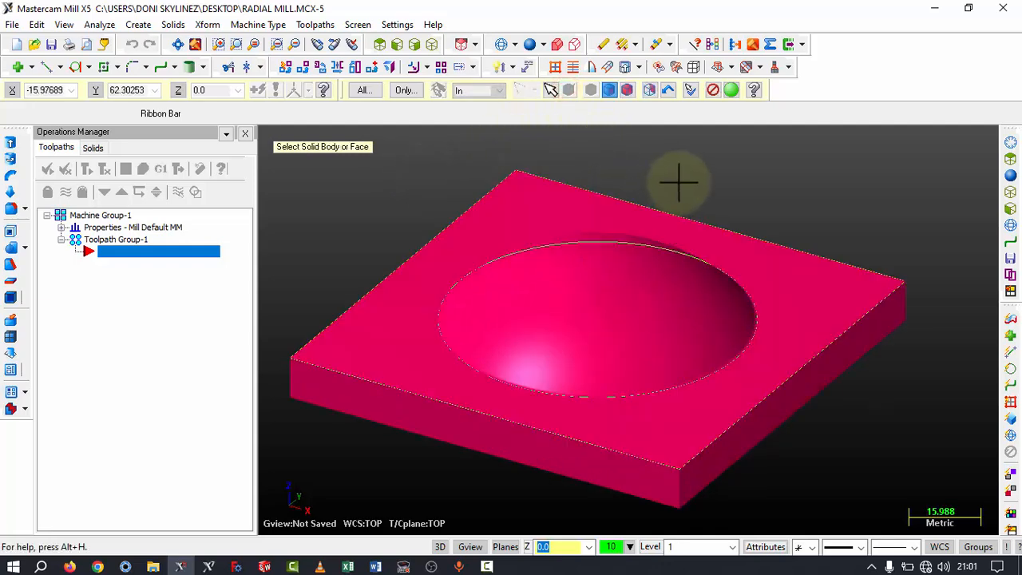
pyautogui.click(552, 287)
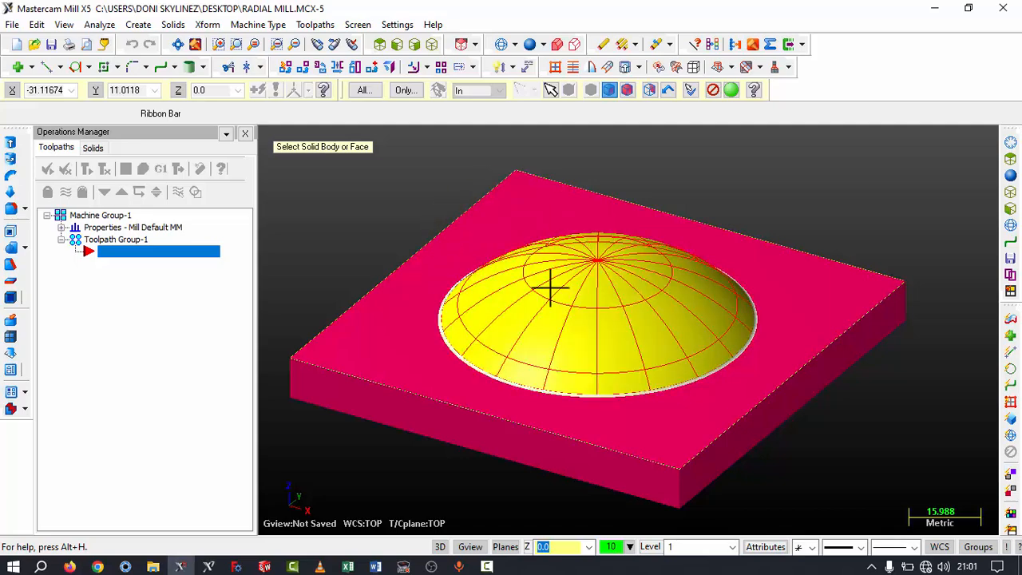
pyautogui.scroll(2, 601, 411)
pyautogui.scroll(4, 603, 421)
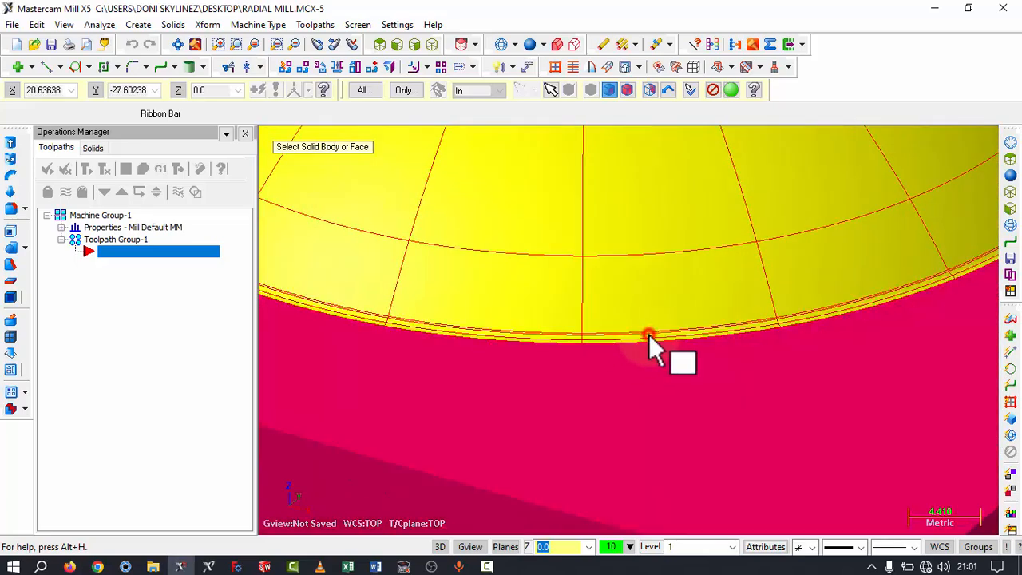
pyautogui.click(649, 337)
pyautogui.scroll(-2, 665, 391)
pyautogui.scroll(-3, 671, 408)
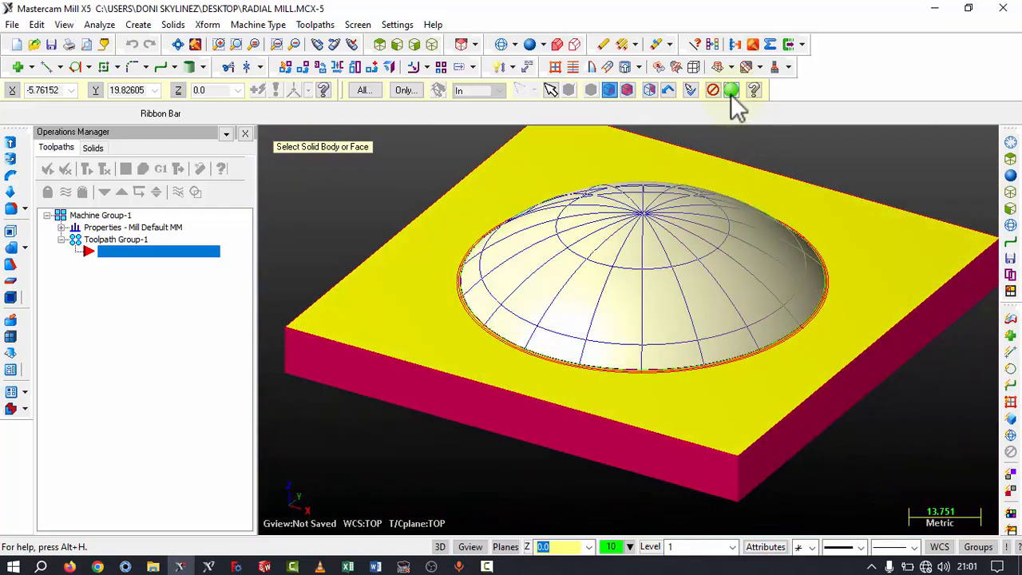
pyautogui.click(731, 90)
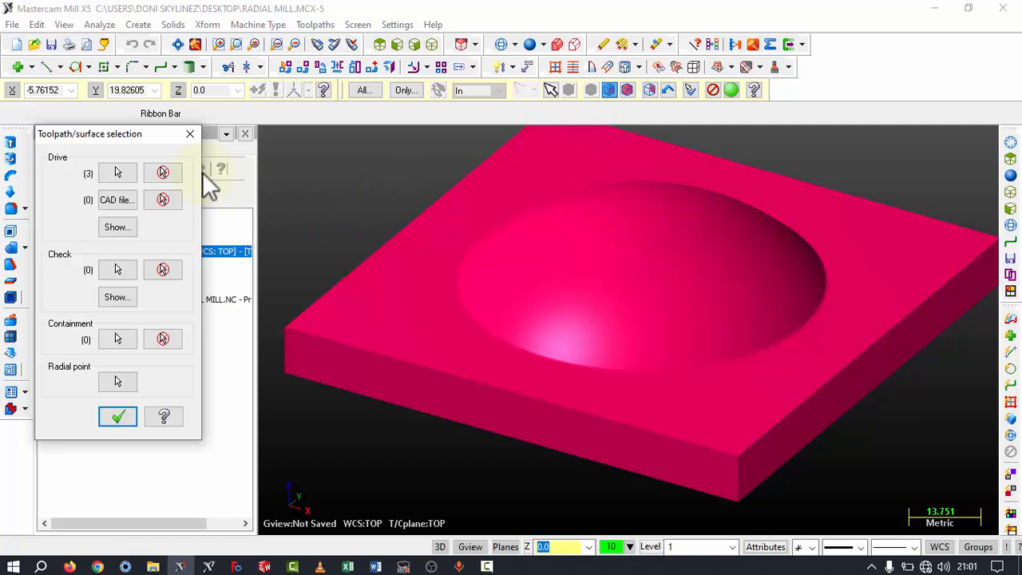
# - Set the radial point at the centre of the dome's circular base edge and accept the surface selection
pyautogui.moveTo(154, 134); pyautogui.dragTo(186, 121)
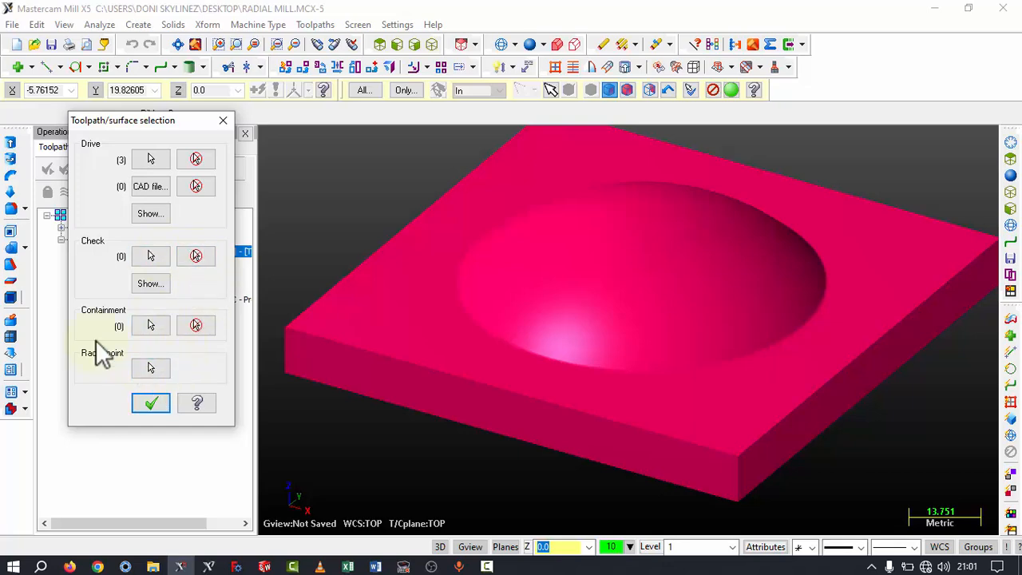
pyautogui.click(150, 369)
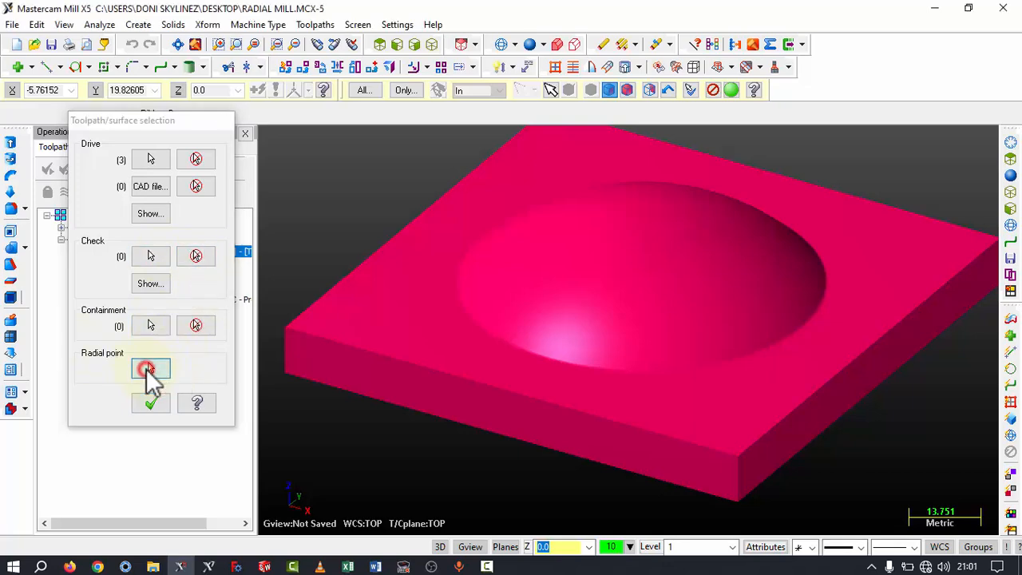
pyautogui.moveTo(631, 268); pyautogui.dragTo(655, 314, button='middle')
pyautogui.moveTo(630, 267); pyautogui.dragTo(646, 292, button='middle')
pyautogui.scroll(2, 643, 297)
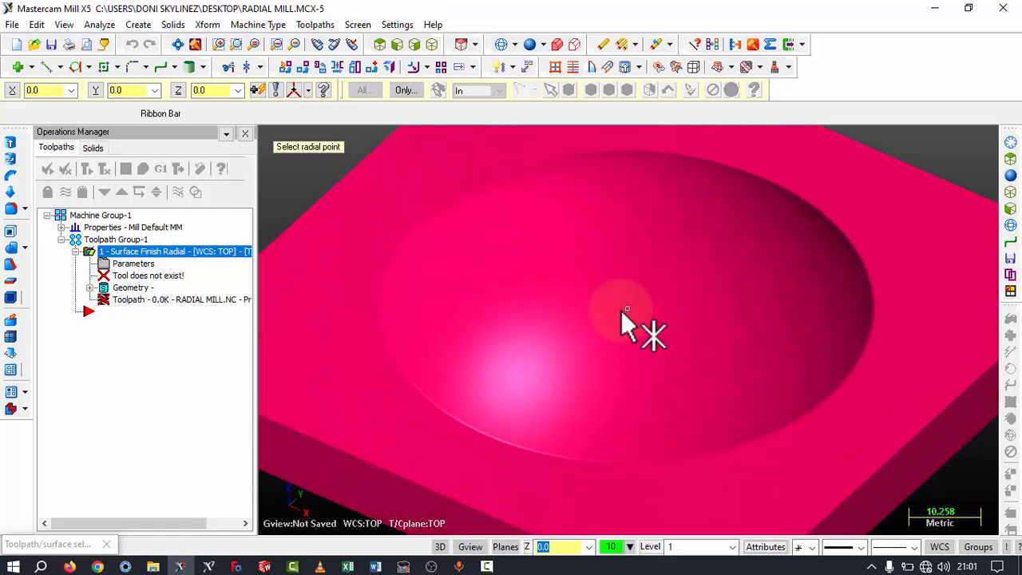
pyautogui.click(630, 306)
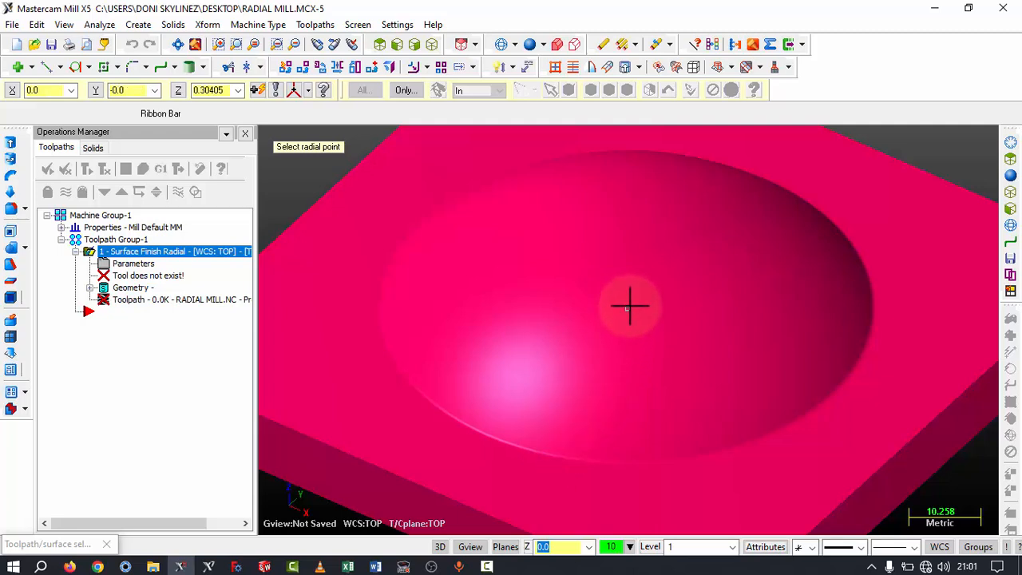
pyautogui.click(538, 449)
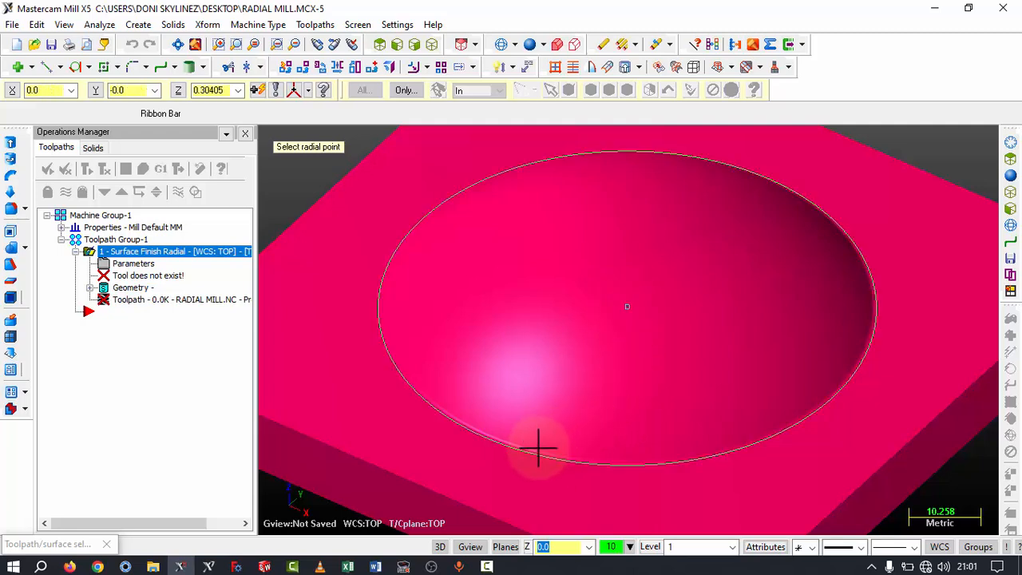
pyautogui.click(541, 450)
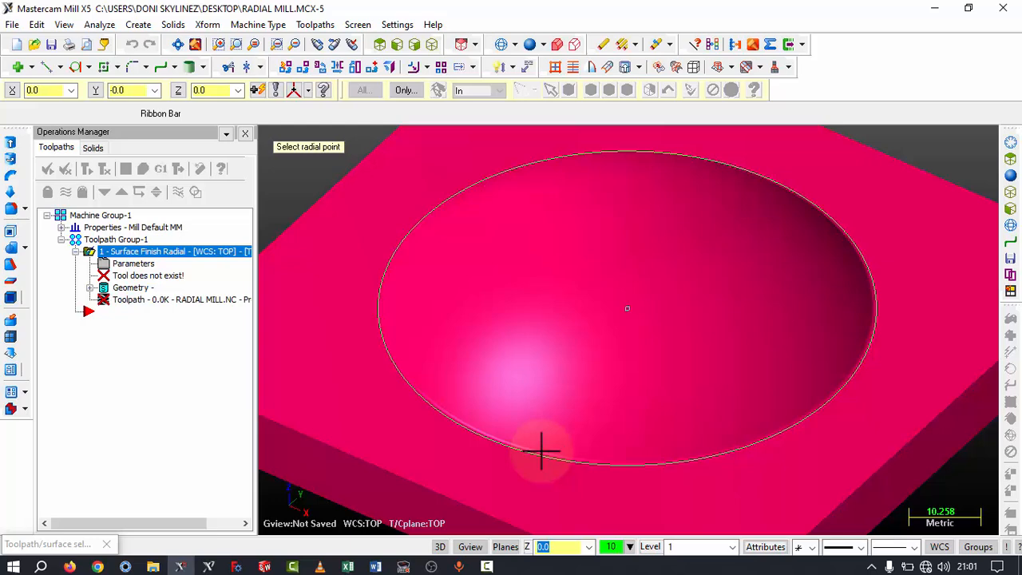
pyautogui.click(542, 450)
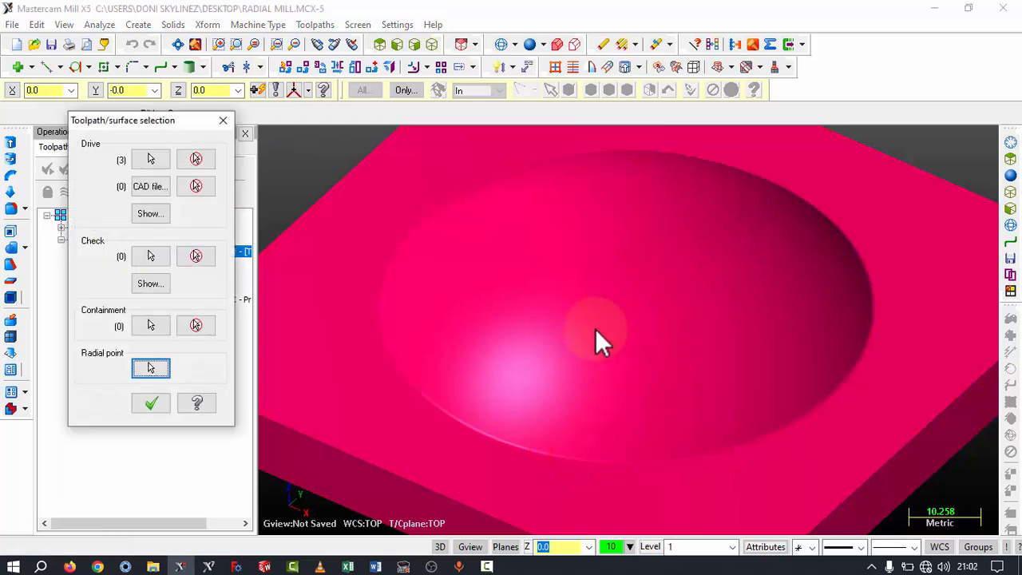
pyautogui.click(152, 405)
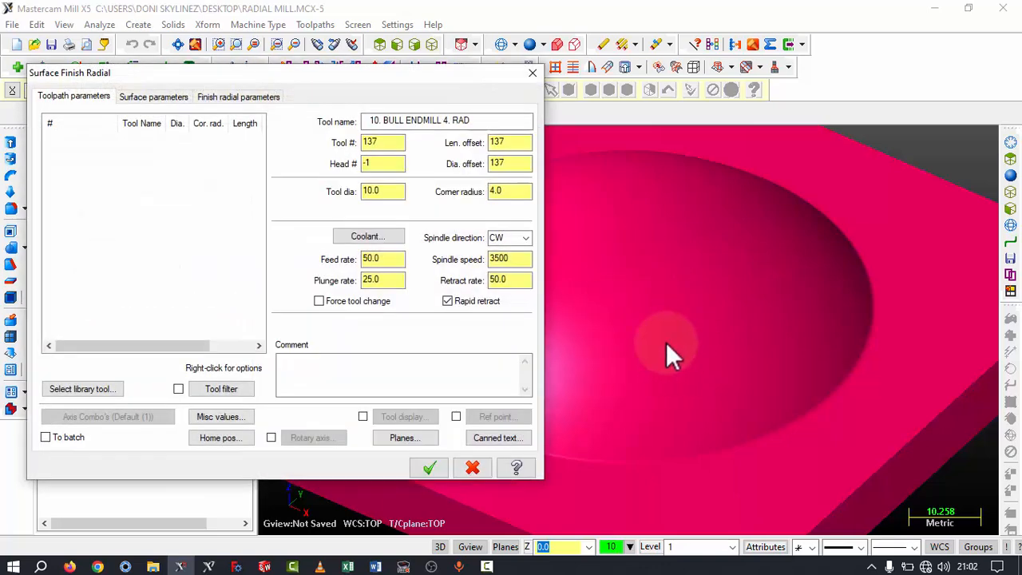
# - Create a new bull endmill with a 10 mm diameter and 1 mm corner radius, and calculate its speed and feed
pyautogui.rightClick(126, 198)
pyautogui.click(184, 207)
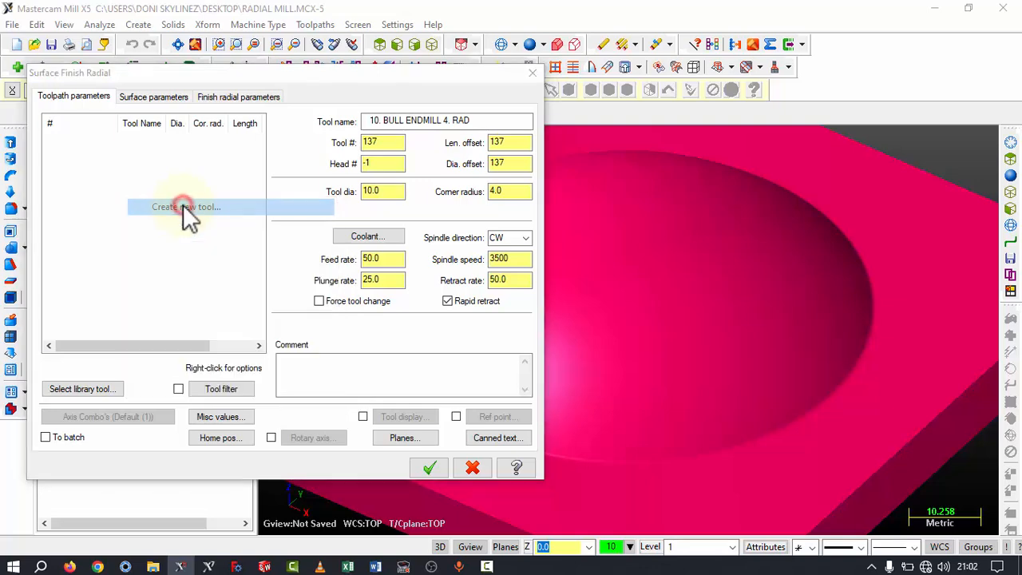
pyautogui.click(177, 216)
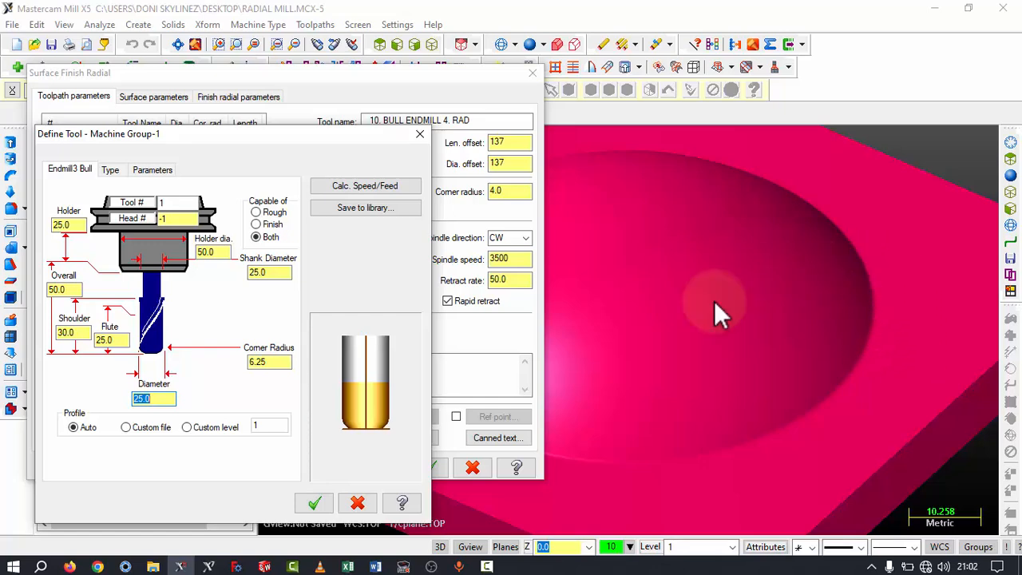
pyautogui.doubleClick(248, 361)
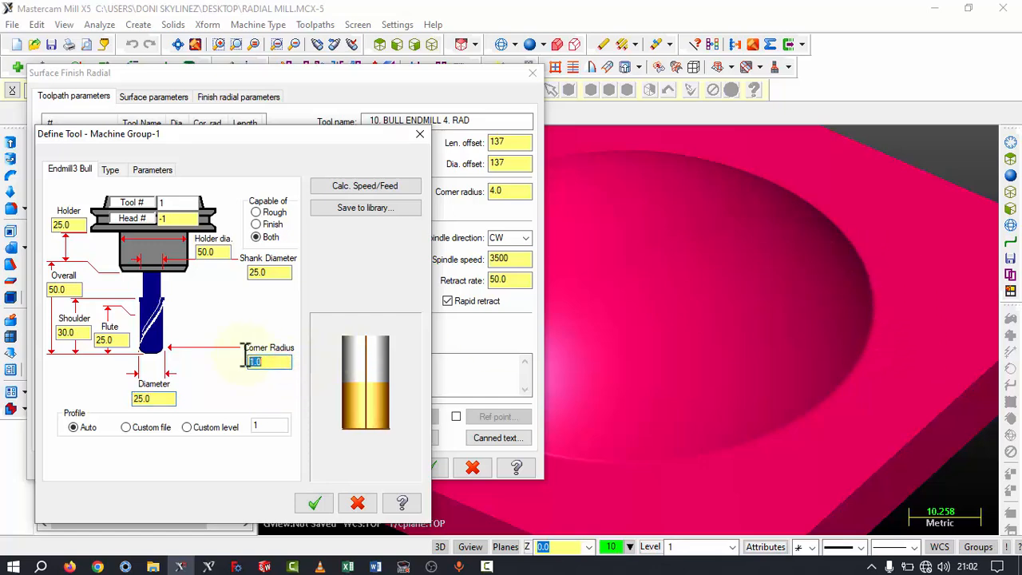
pyautogui.doubleClick(148, 399)
pyautogui.write('10')
pyautogui.press('Return')
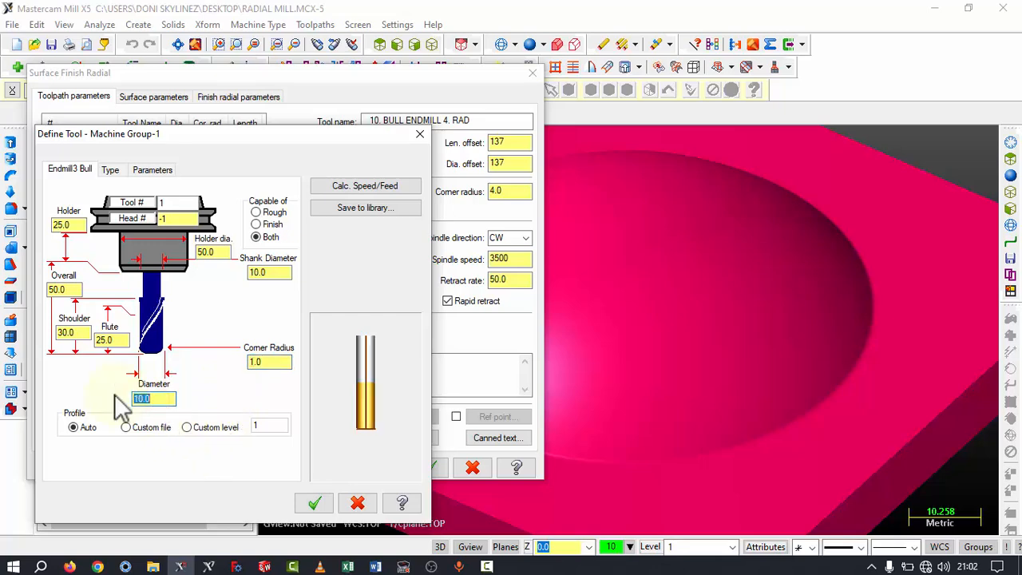
pyautogui.click(367, 190)
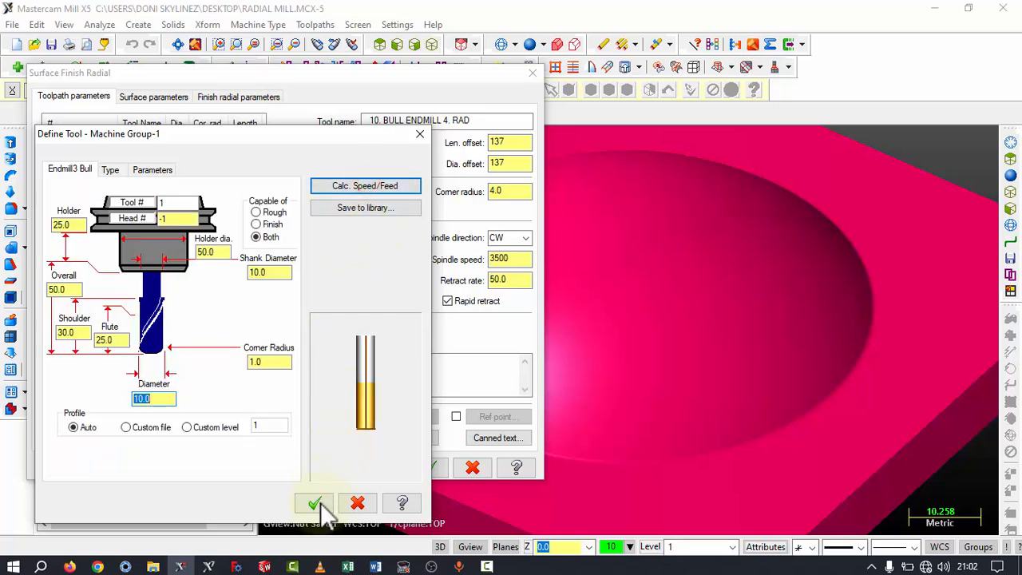
pyautogui.click(316, 503)
# - Set the stock to leave on drive surfaces to -1.0 and generate the radial finish toolpath
pyautogui.click(160, 97)
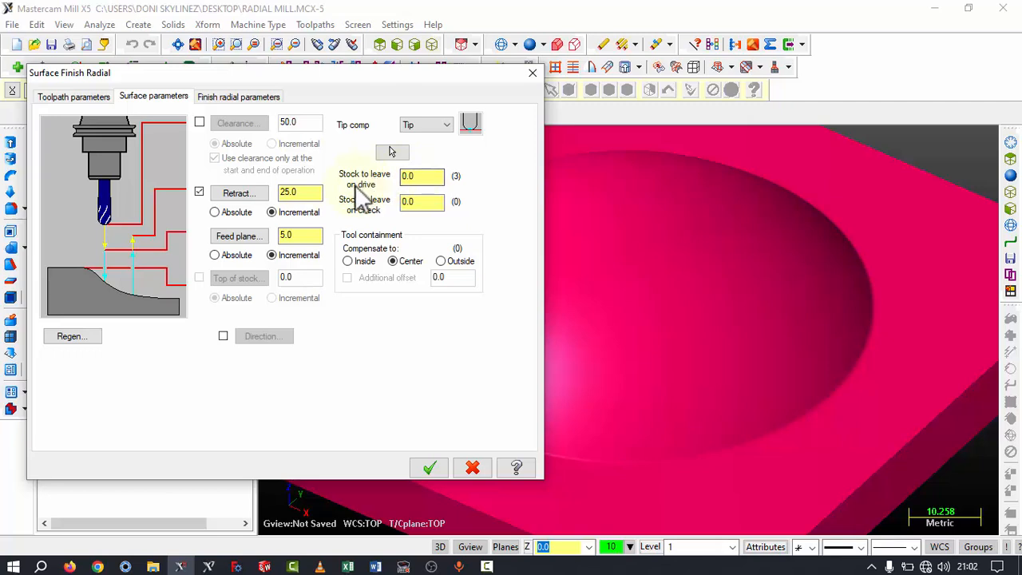
pyautogui.doubleClick(423, 175)
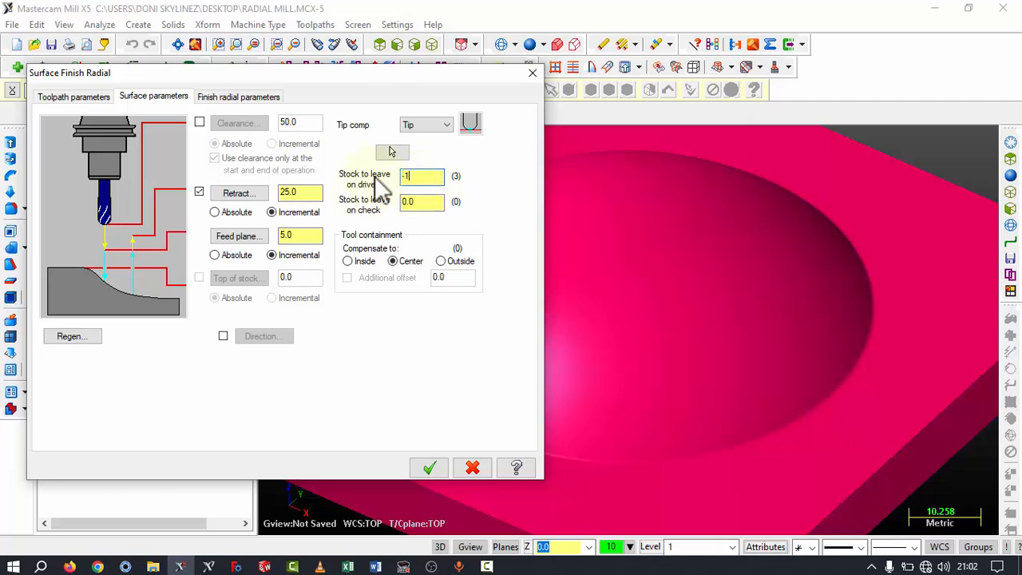
pyautogui.press('Return')
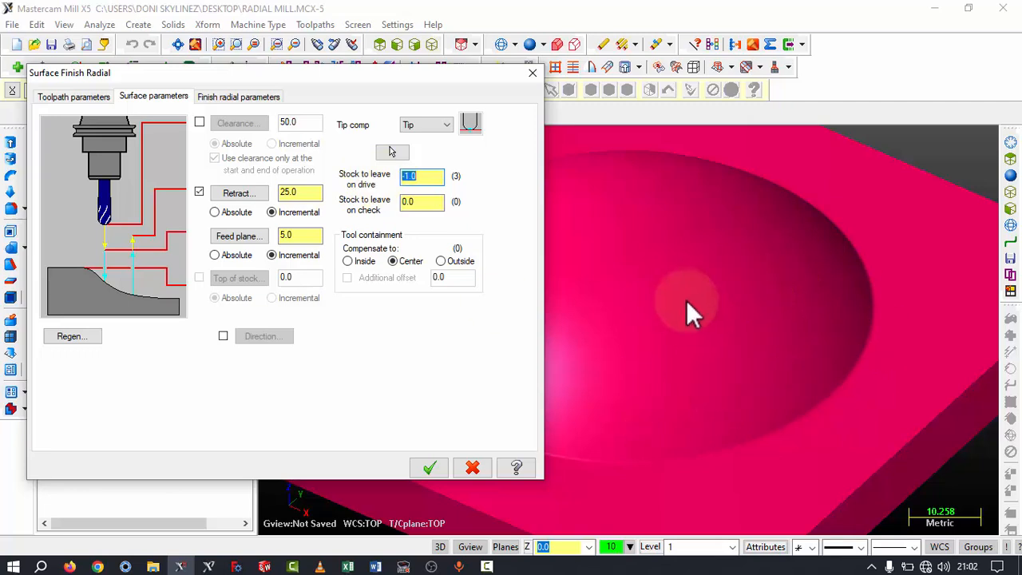
pyautogui.click(214, 96)
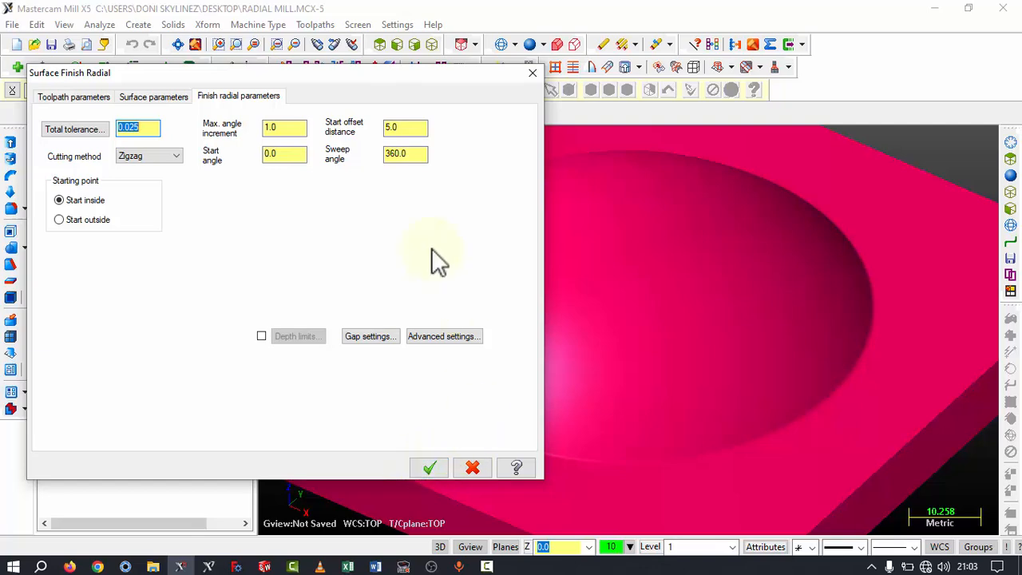
pyautogui.click(434, 468)
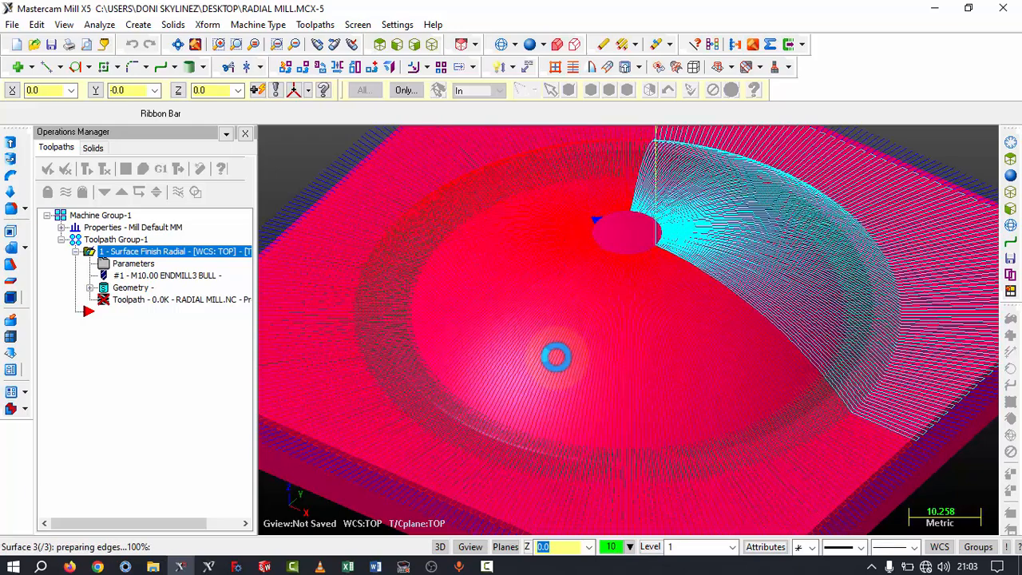
# - Switch the model to wireframe display and examine the radial toolpath around the dome's centre and across the plate
pyautogui.scroll(-5, 559, 359)
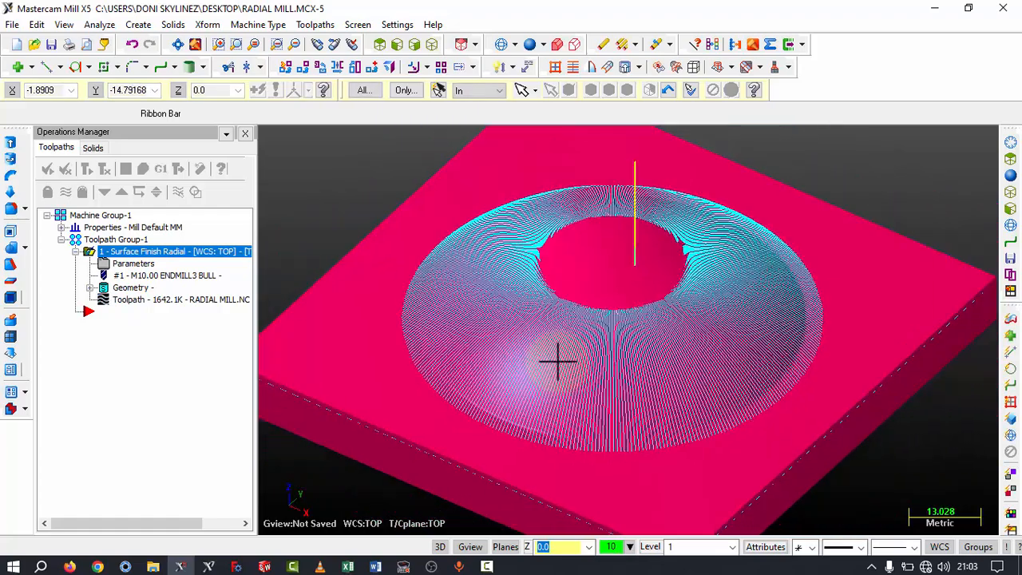
pyautogui.scroll(3, 559, 359)
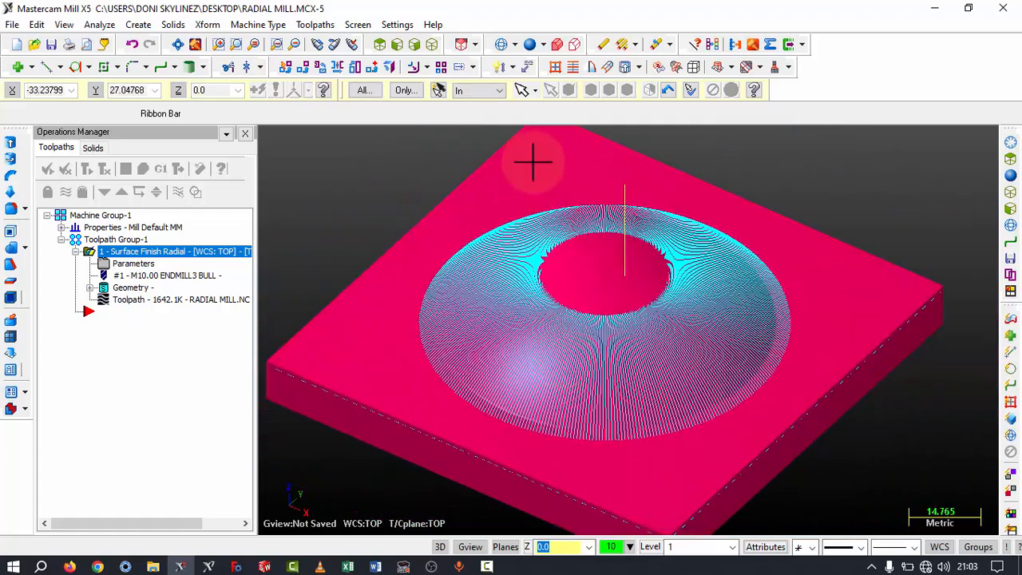
pyautogui.click(501, 44)
pyautogui.scroll(2, 580, 302)
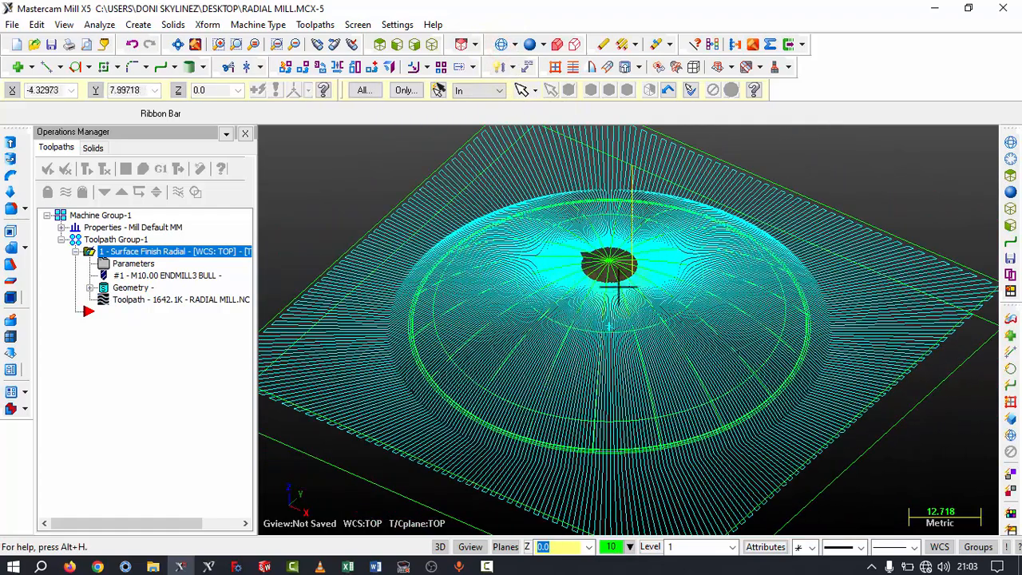
pyautogui.scroll(-4, 655, 356)
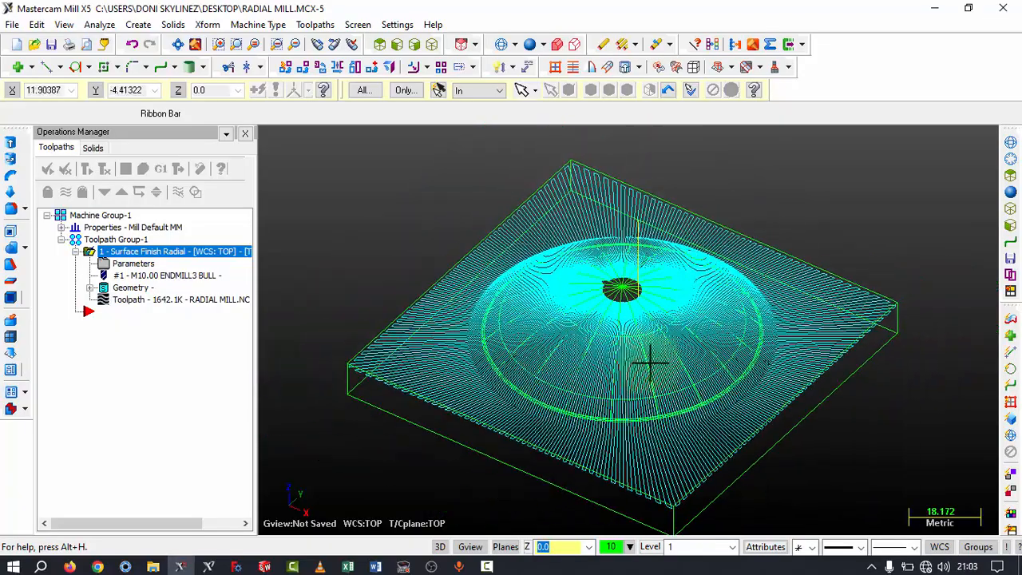
pyautogui.scroll(4, 639, 359)
pyautogui.scroll(-3, 631, 352)
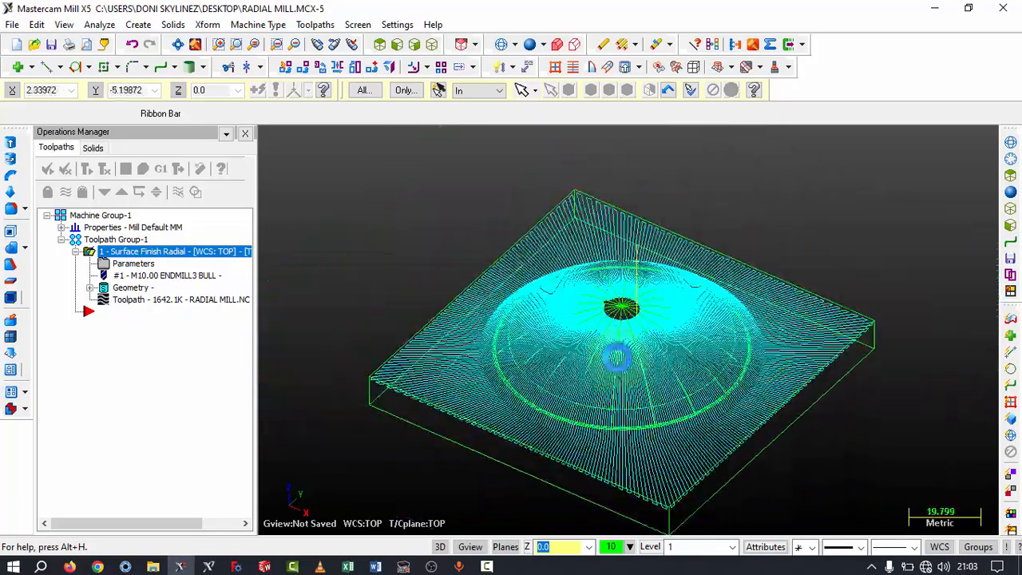
pyautogui.scroll(4, 623, 322)
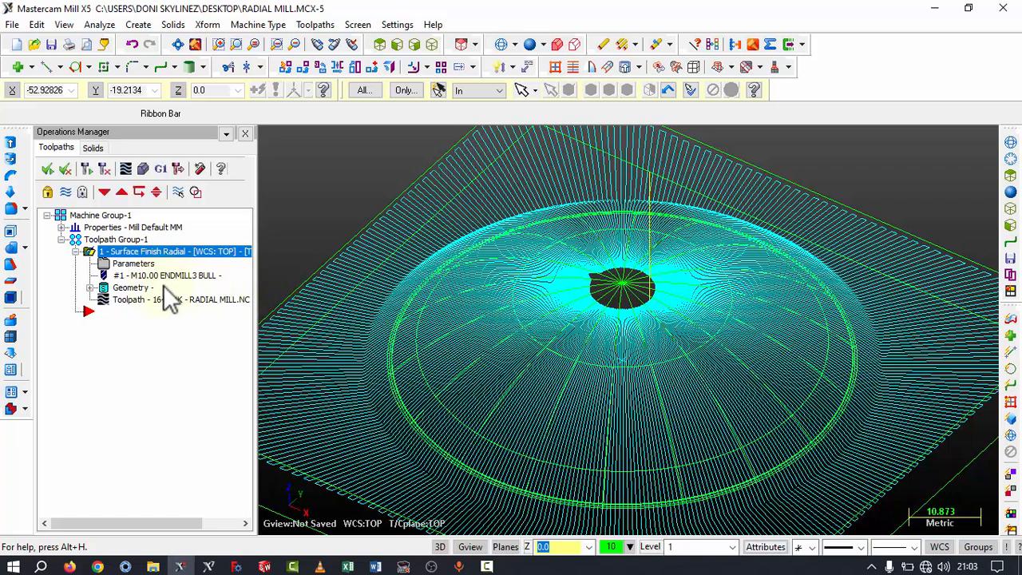
# - Set the radial toolpath's maximum angle increment to 0.5 and regenerate the toolpath
pyautogui.click(143, 269)
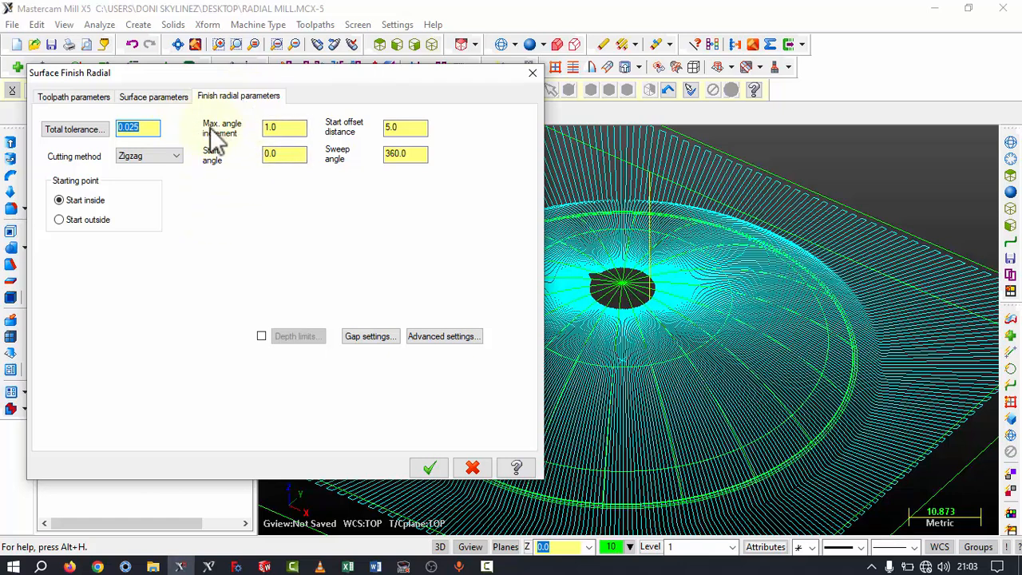
pyautogui.click(291, 130)
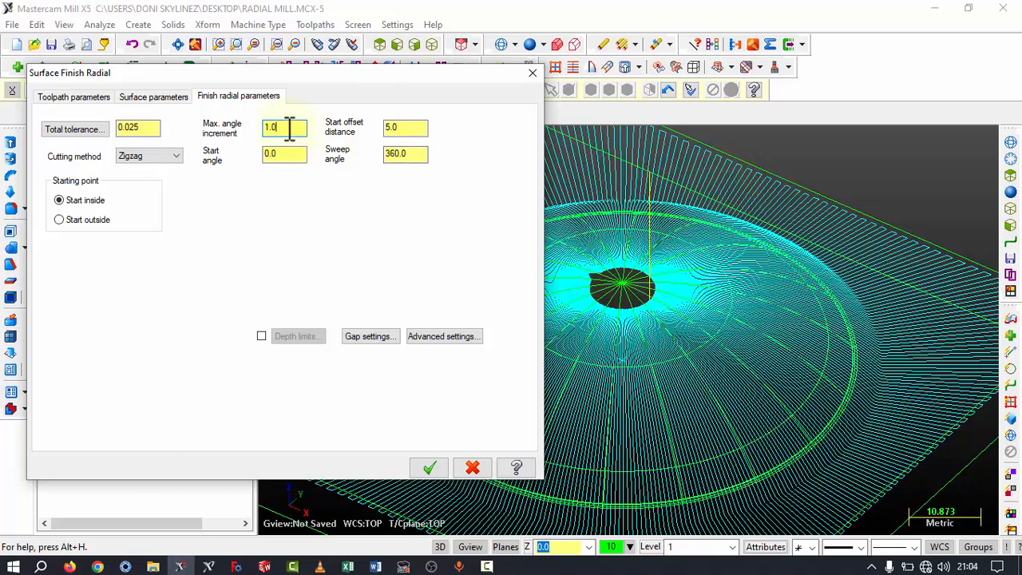
pyautogui.moveTo(288, 127); pyautogui.dragTo(257, 128)
pyautogui.click(279, 128)
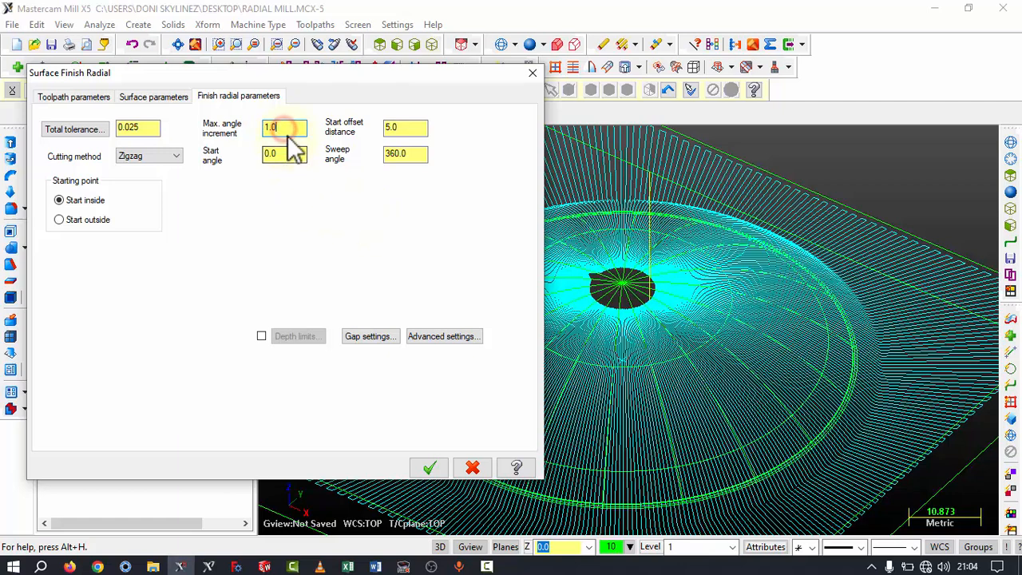
pyautogui.moveTo(288, 127); pyautogui.dragTo(261, 125)
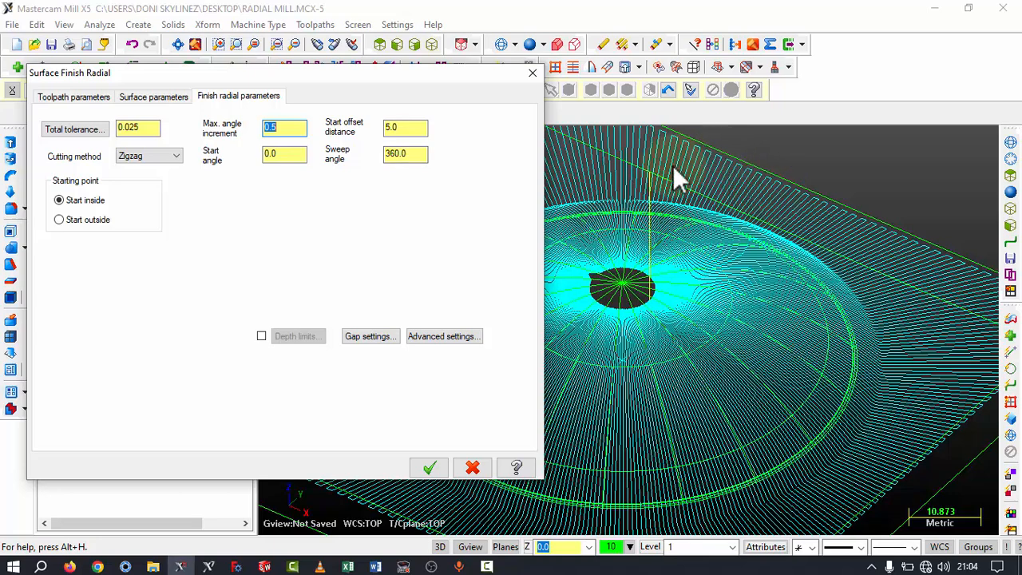
pyautogui.click(429, 468)
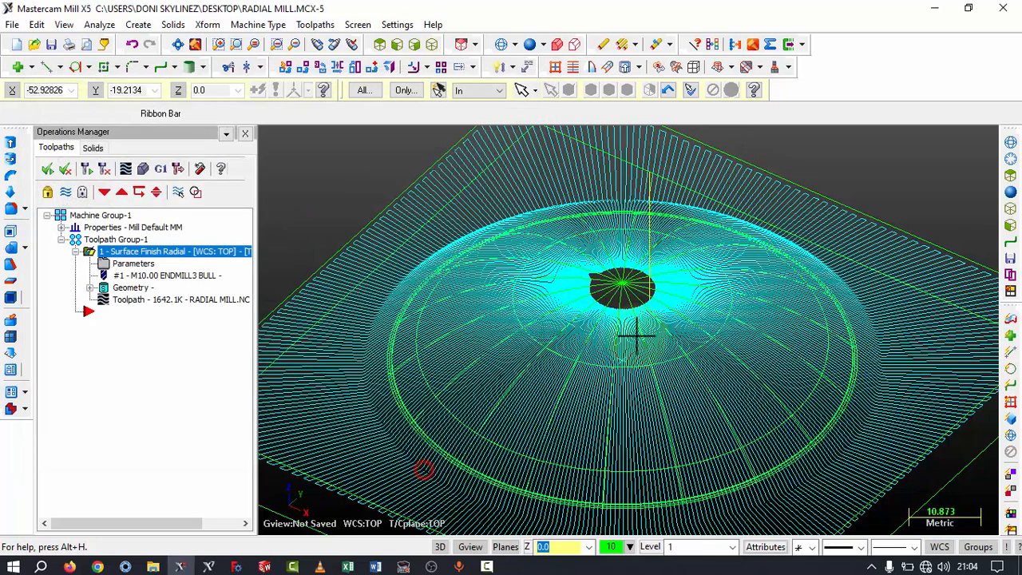
pyautogui.click(104, 168)
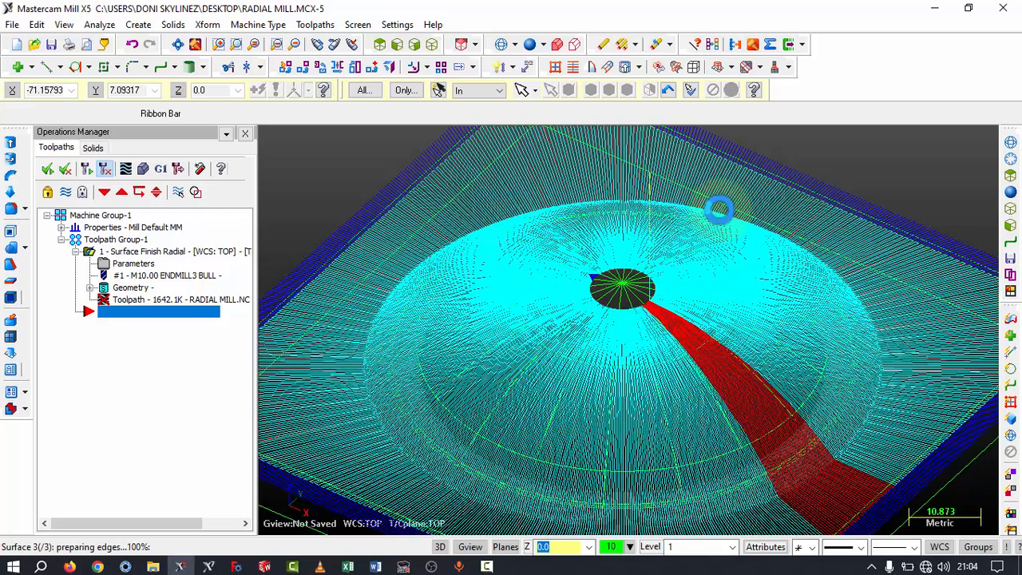
pyautogui.scroll(2, 727, 197)
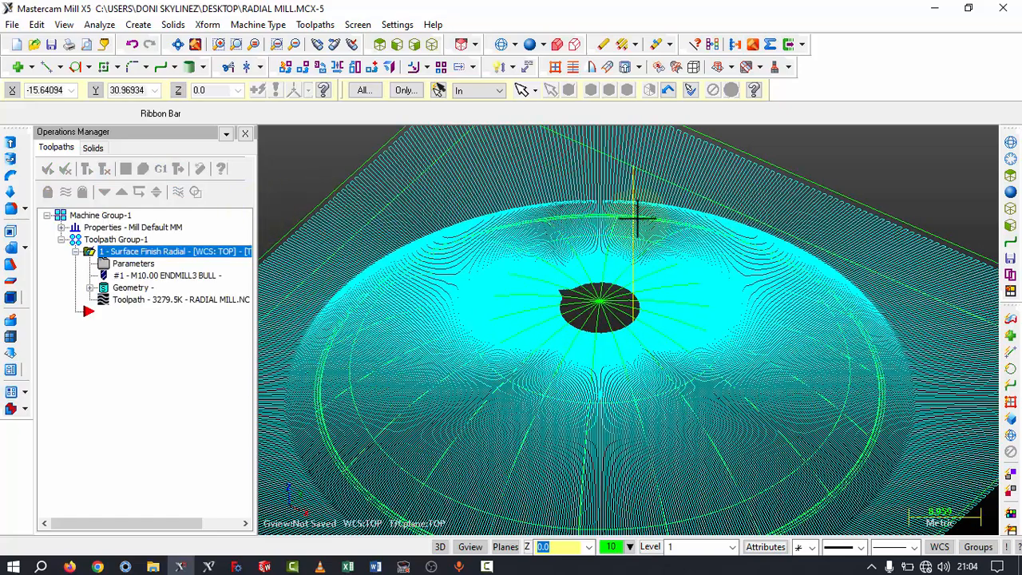
# - Set the maximum angle increment to 1.0 and the start offset distance to 0.0, and regenerate the radial toolpath
pyautogui.click(152, 266)
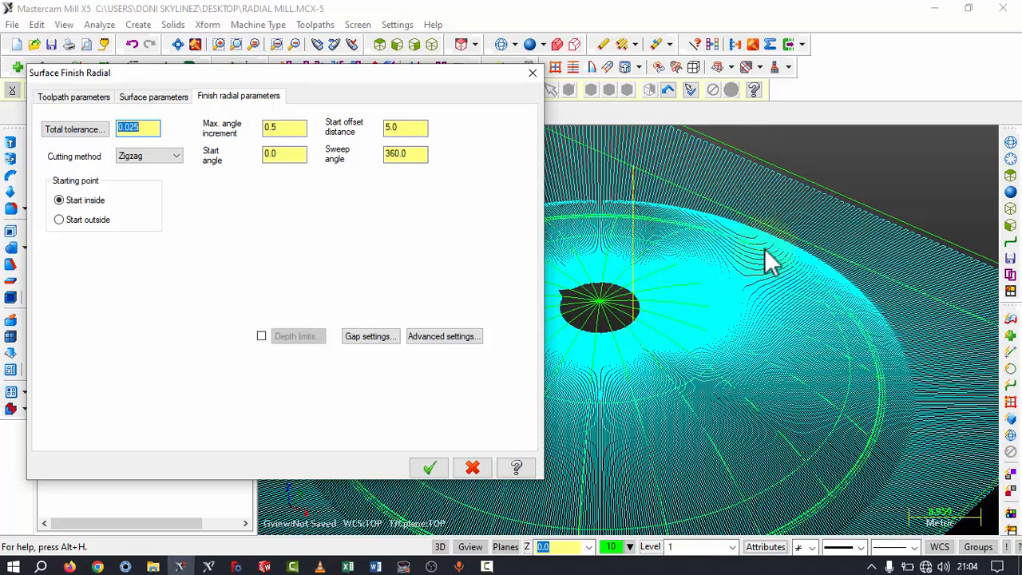
pyautogui.click(294, 129)
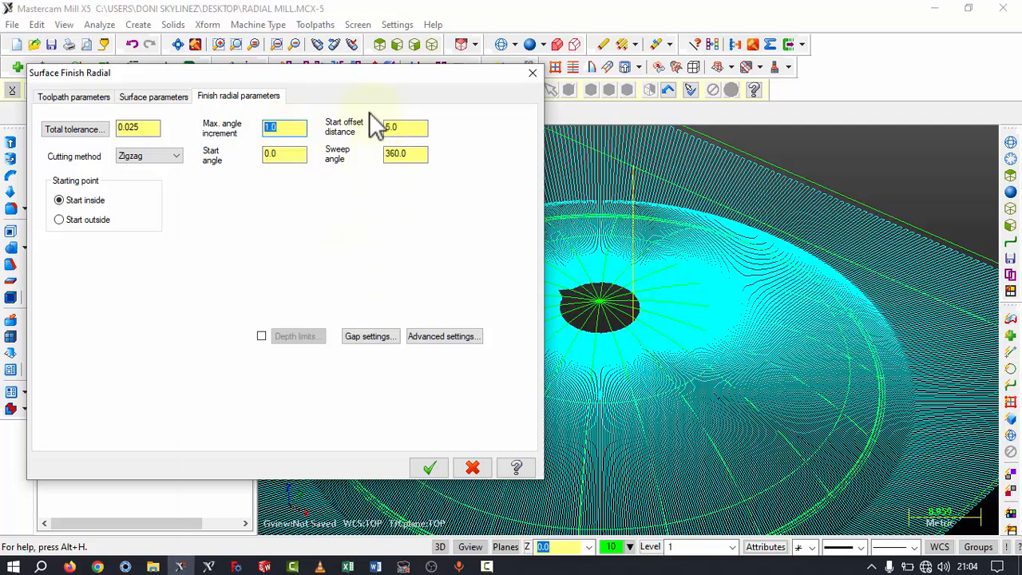
pyautogui.click(408, 128)
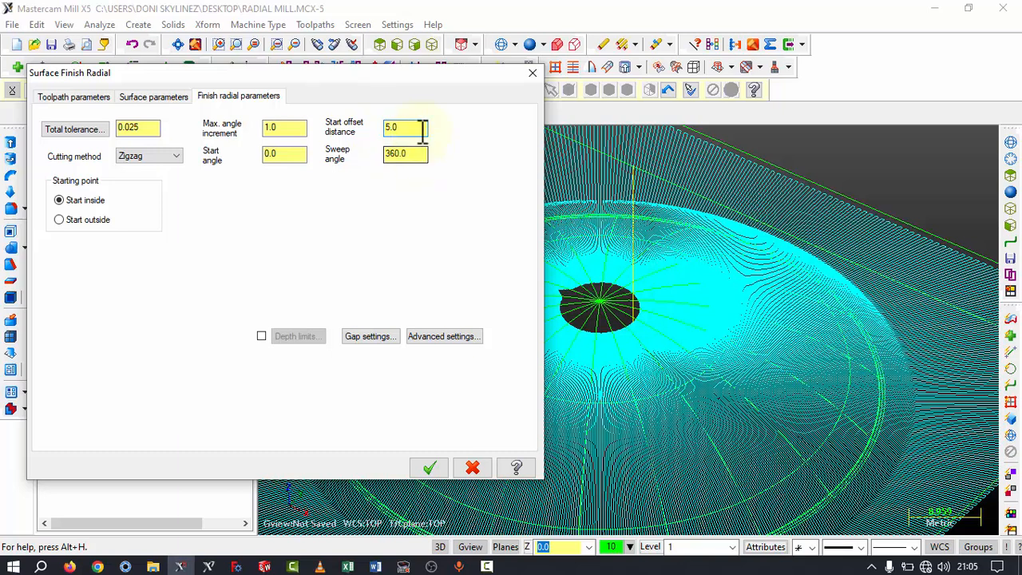
pyautogui.moveTo(408, 128); pyautogui.dragTo(371, 148)
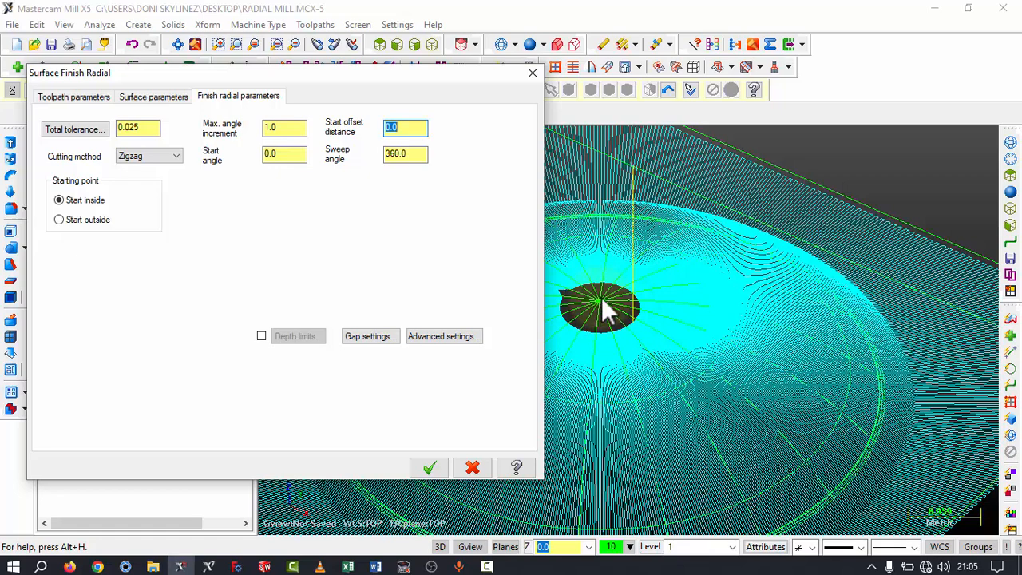
pyautogui.click(432, 467)
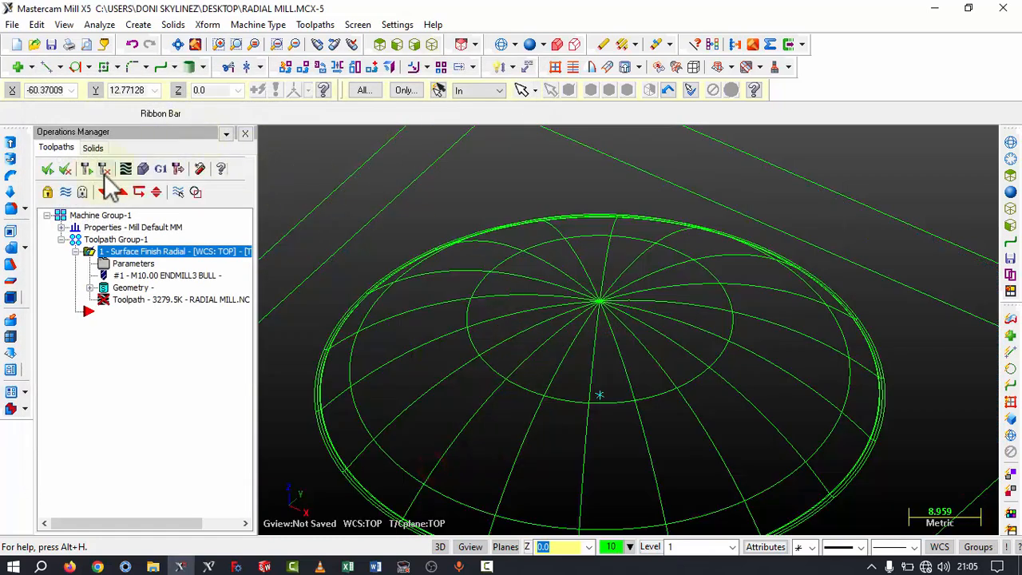
pyautogui.click(103, 169)
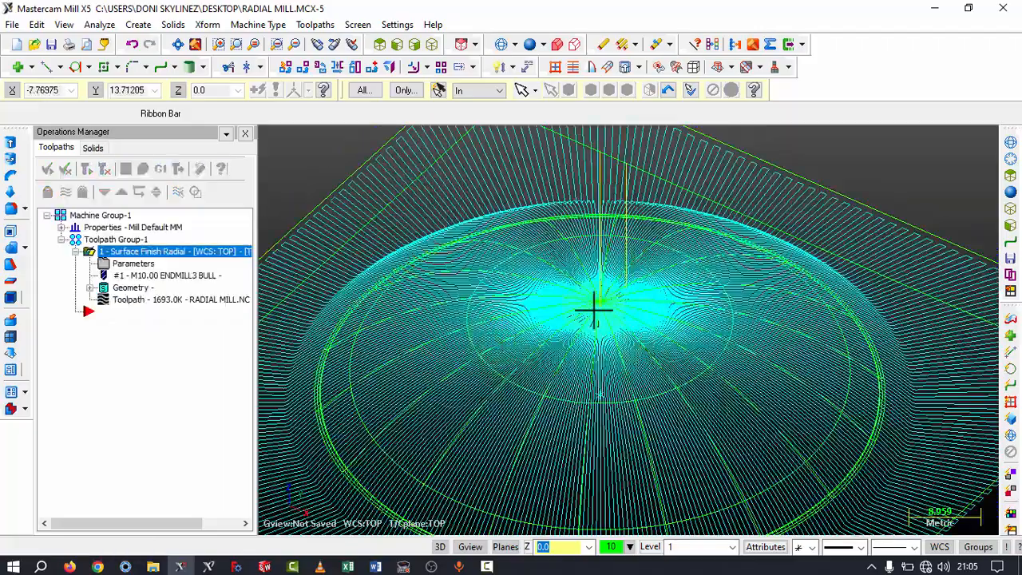
pyautogui.moveTo(594, 310); pyautogui.dragTo(621, 342, button='middle')
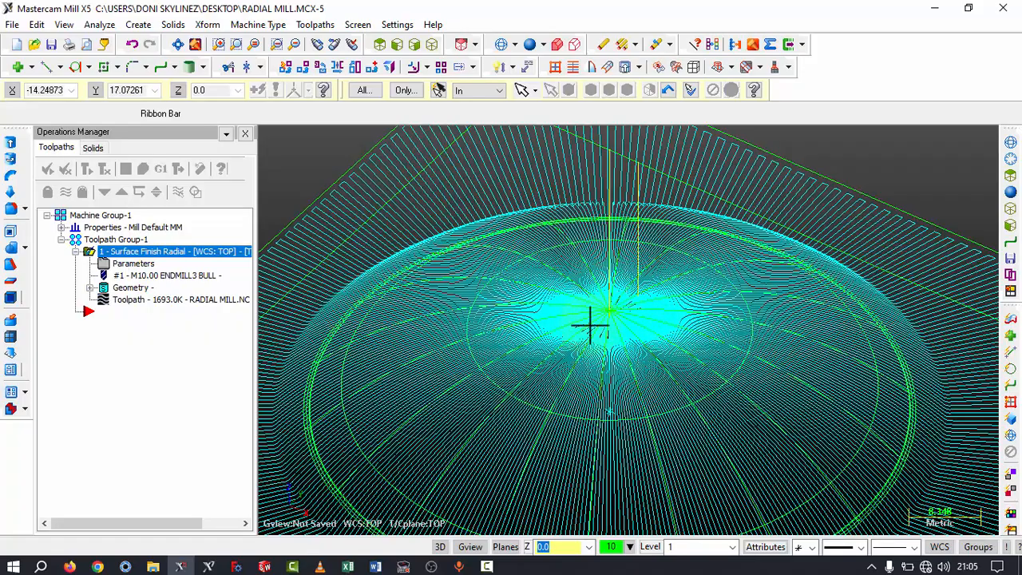
pyautogui.moveTo(582, 279)
pyautogui.mouseDown(button='middle')
pyautogui.moveTo(584, 302)
pyautogui.moveTo(650, 292)
pyautogui.moveTo(607, 287)
pyautogui.mouseUp(button='middle')
# - Set the start offset distance to 5.0 and the starting point to Start outside, and regenerate the radial toolpath
pyautogui.click(134, 264)
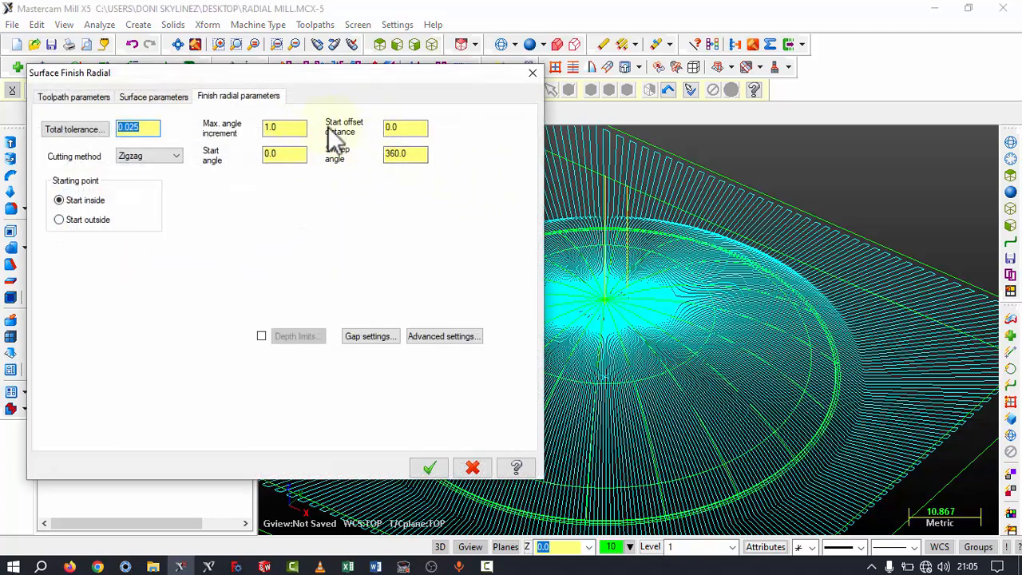
pyautogui.doubleClick(406, 128)
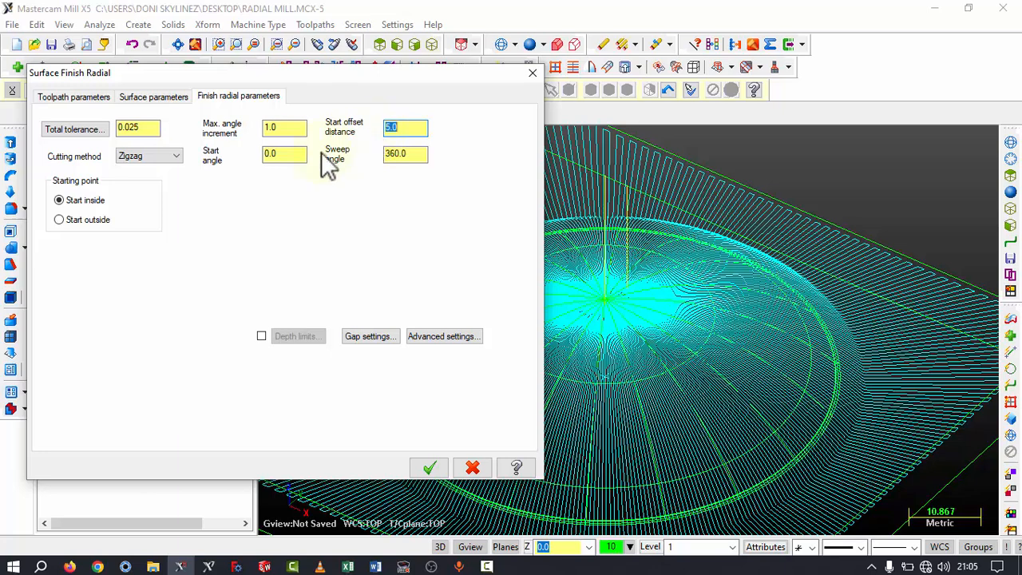
pyautogui.click(419, 129)
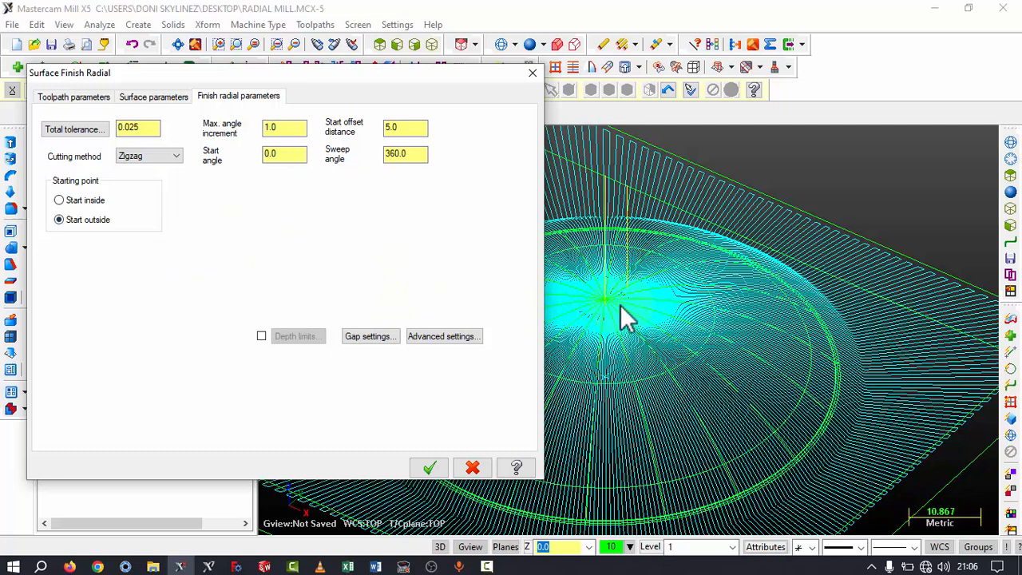
pyautogui.click(389, 234)
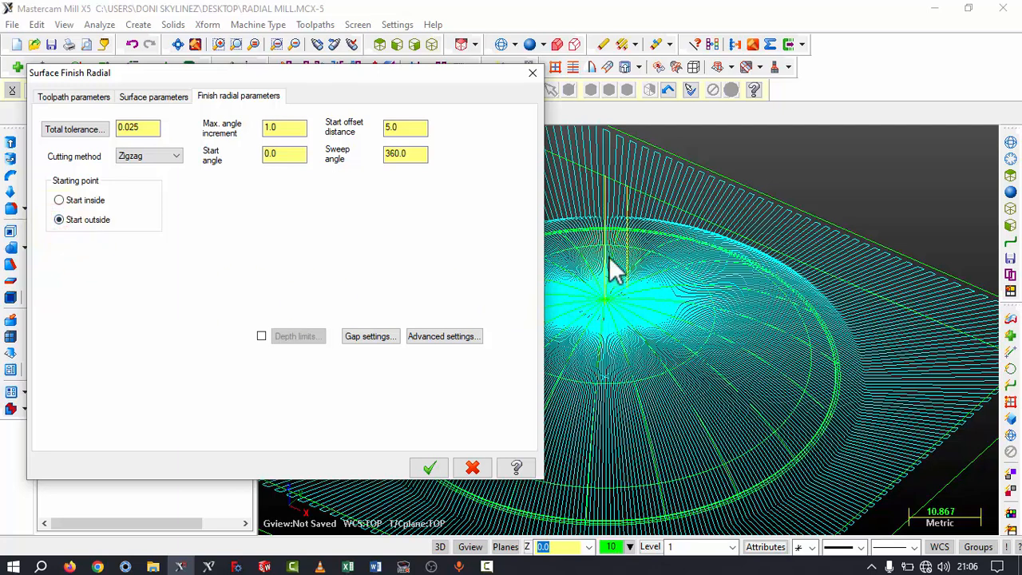
pyautogui.click(169, 245)
pyautogui.click(428, 465)
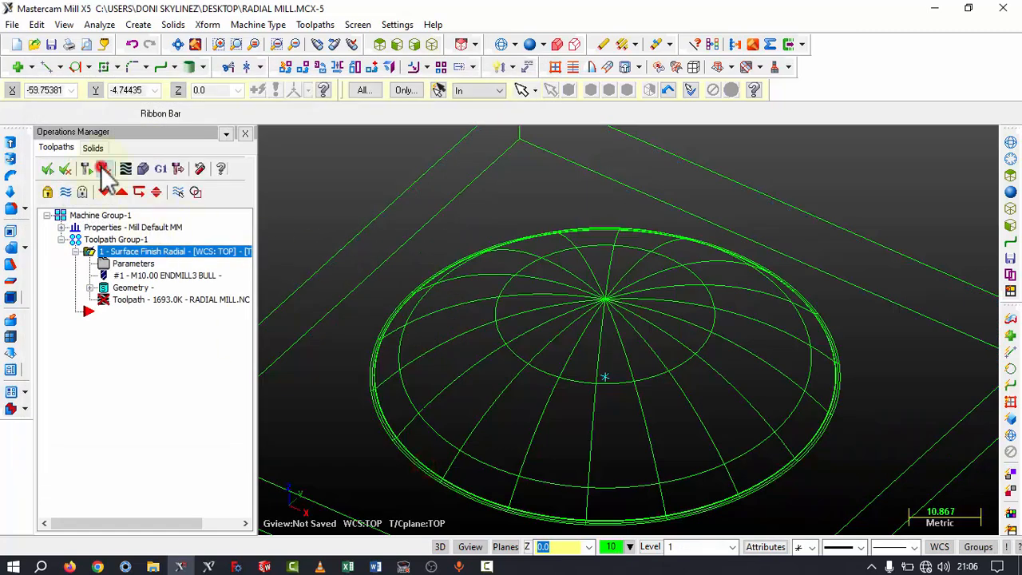
pyautogui.click(103, 170)
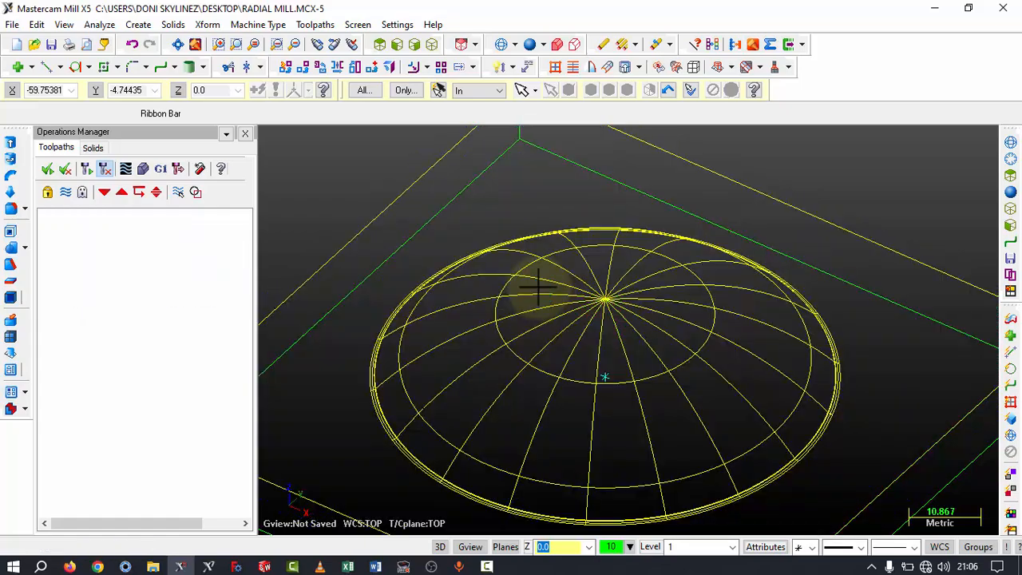
pyautogui.scroll(-5, 522, 266)
pyautogui.scroll(3, 572, 353)
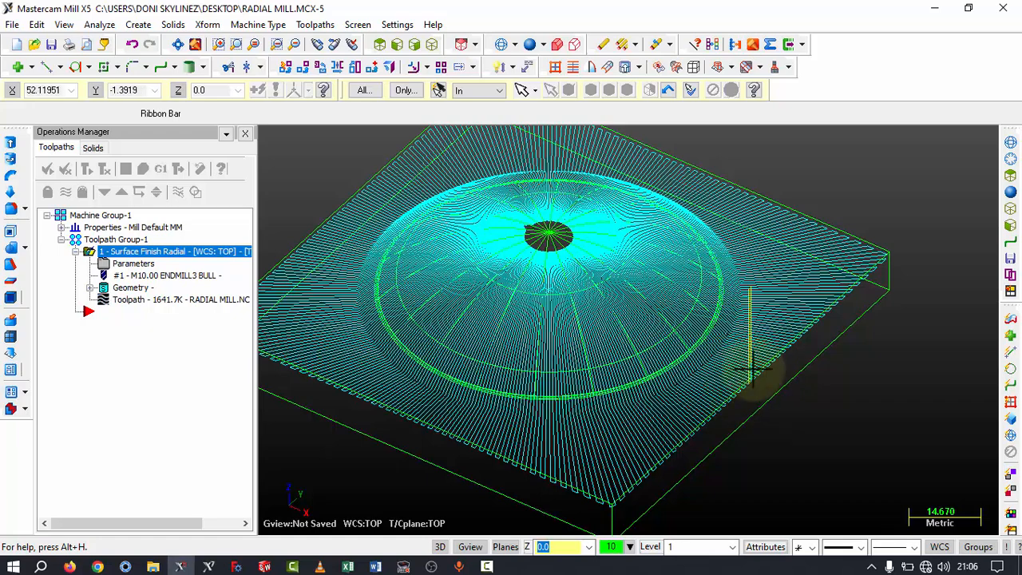
# - Review the radial angle parameters without changing them and examine the toolpath over the whole plate from the top view
pyautogui.click(137, 263)
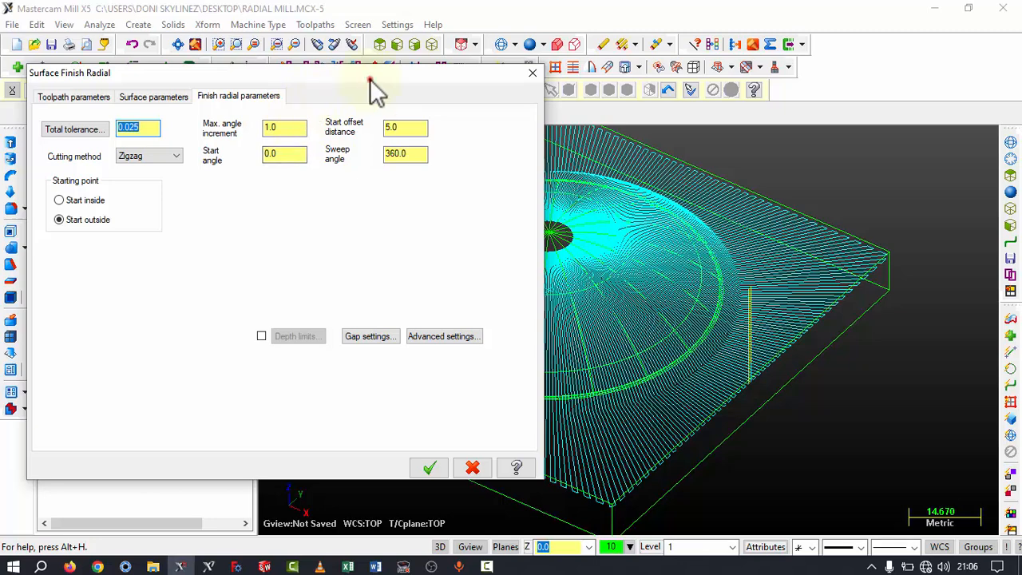
pyautogui.moveTo(370, 80); pyautogui.dragTo(329, 84)
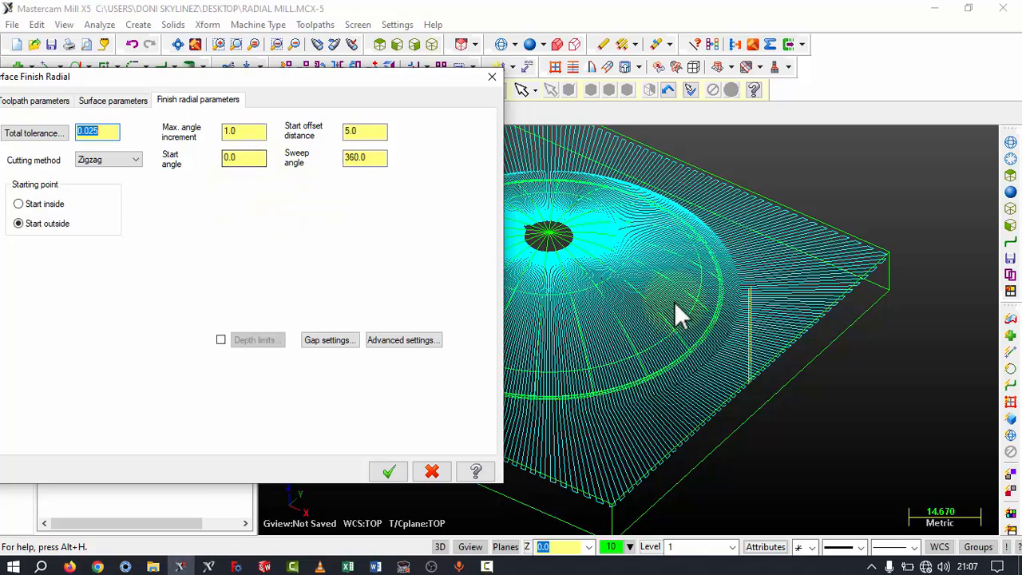
pyautogui.click(432, 471)
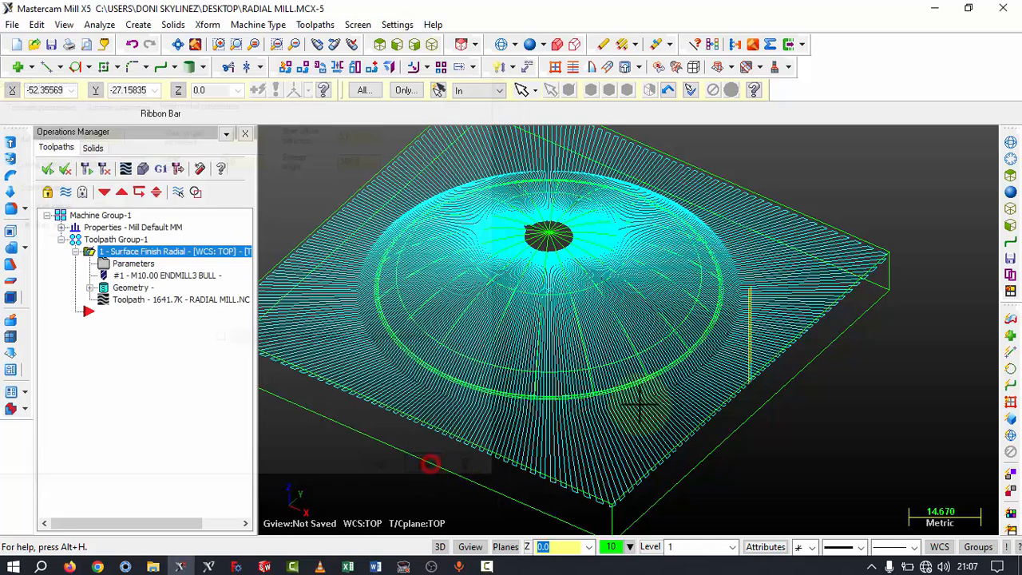
pyautogui.scroll(-3, 572, 364)
pyautogui.scroll(2, 551, 327)
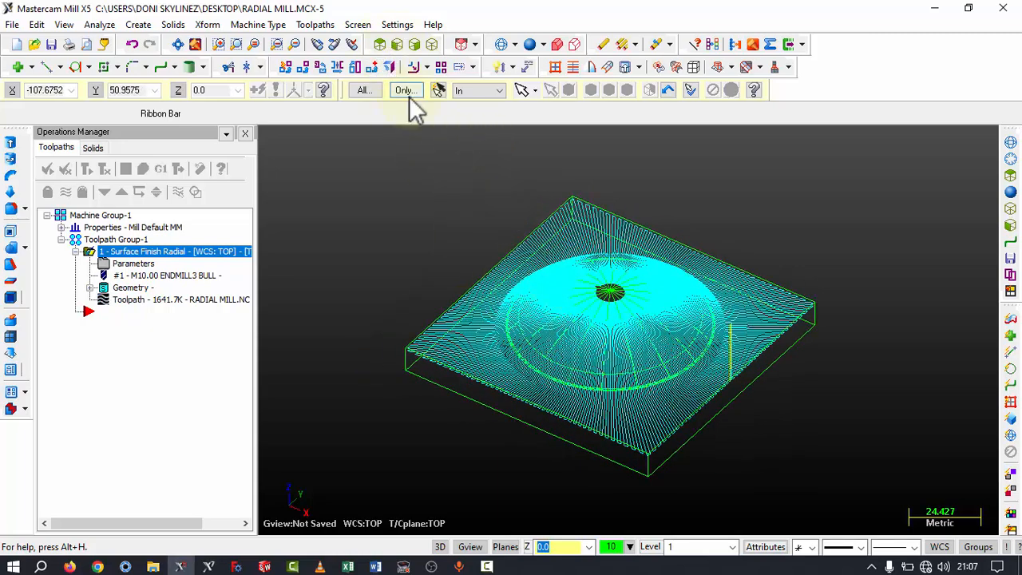
pyautogui.click(389, 45)
pyautogui.scroll(3, 646, 308)
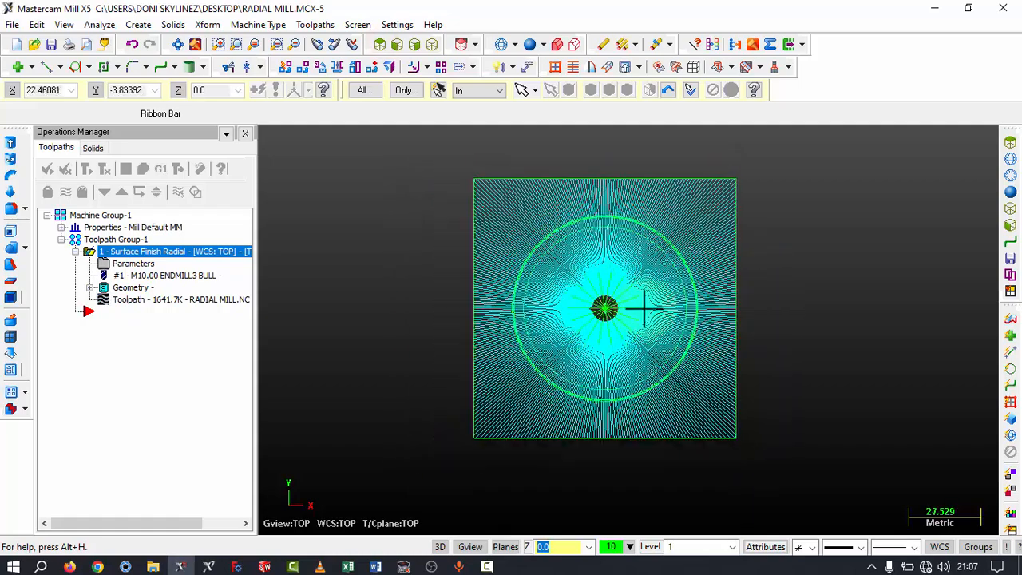
pyautogui.scroll(-3, 679, 331)
pyautogui.scroll(3, 639, 335)
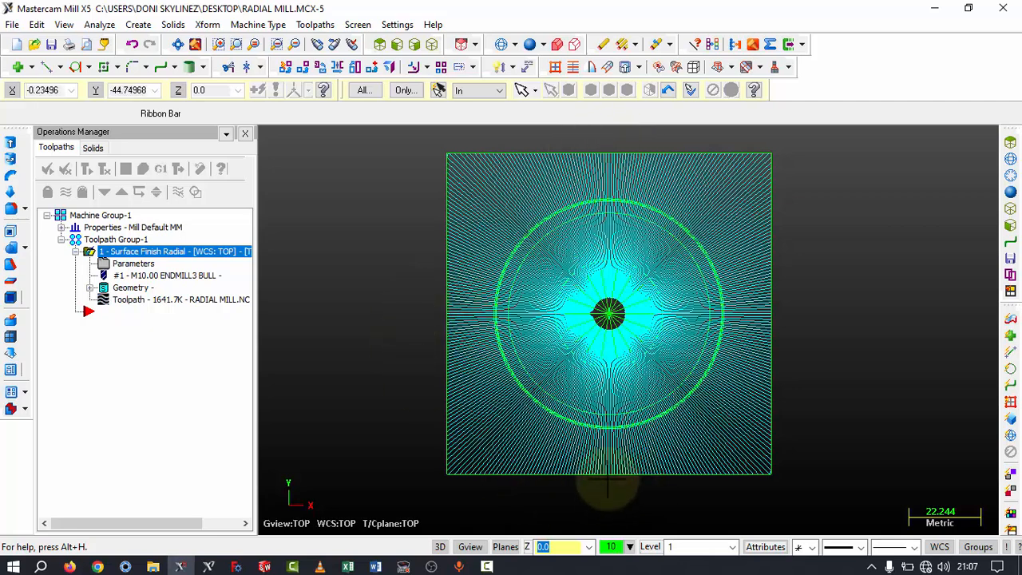
# - Compare the start angle setting with the toolpath in the top view and switch to the isometric view
pyautogui.click(121, 265)
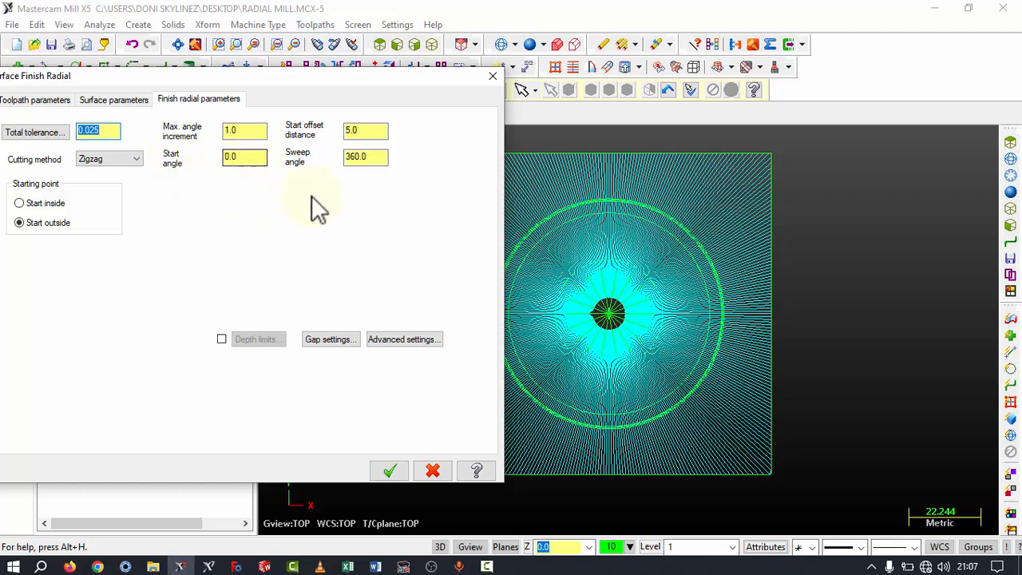
pyautogui.moveTo(462, 78); pyautogui.dragTo(385, 82)
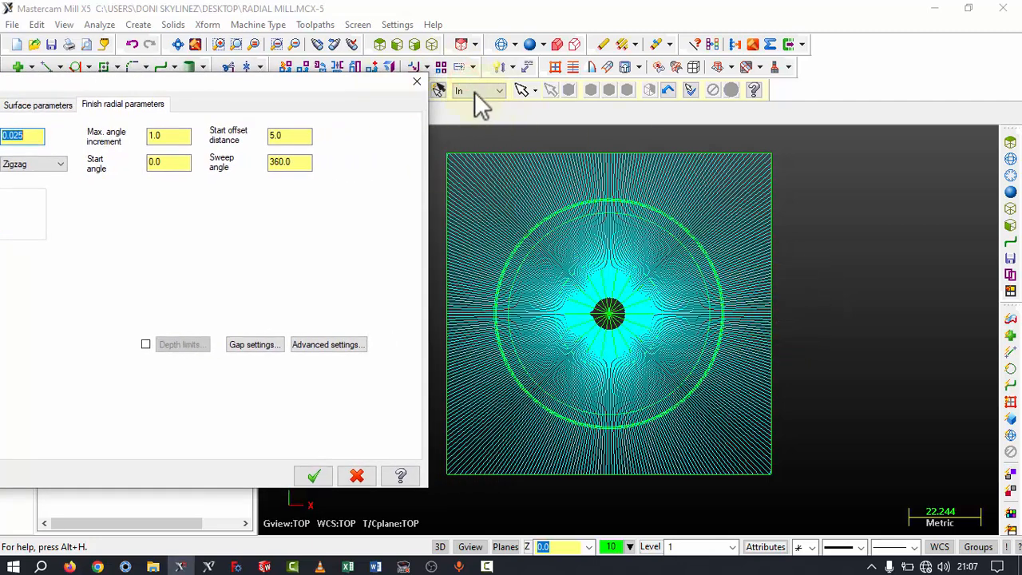
pyautogui.click(412, 80)
pyautogui.click(432, 46)
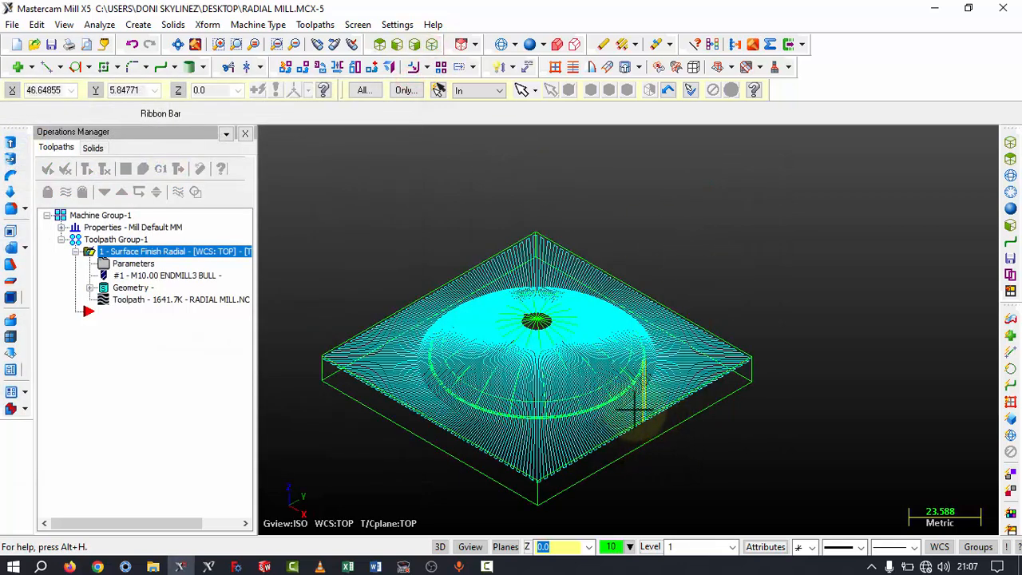
# - Set the radial toolpath's start angle to 90 and regenerate the toolpath
pyautogui.click(142, 264)
pyautogui.doubleClick(174, 162)
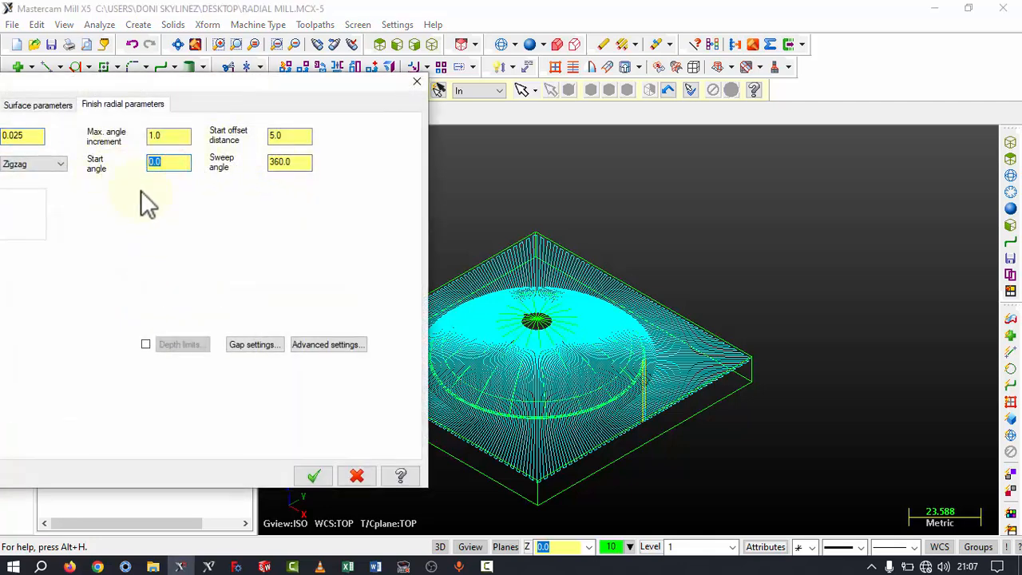
pyautogui.write('90')
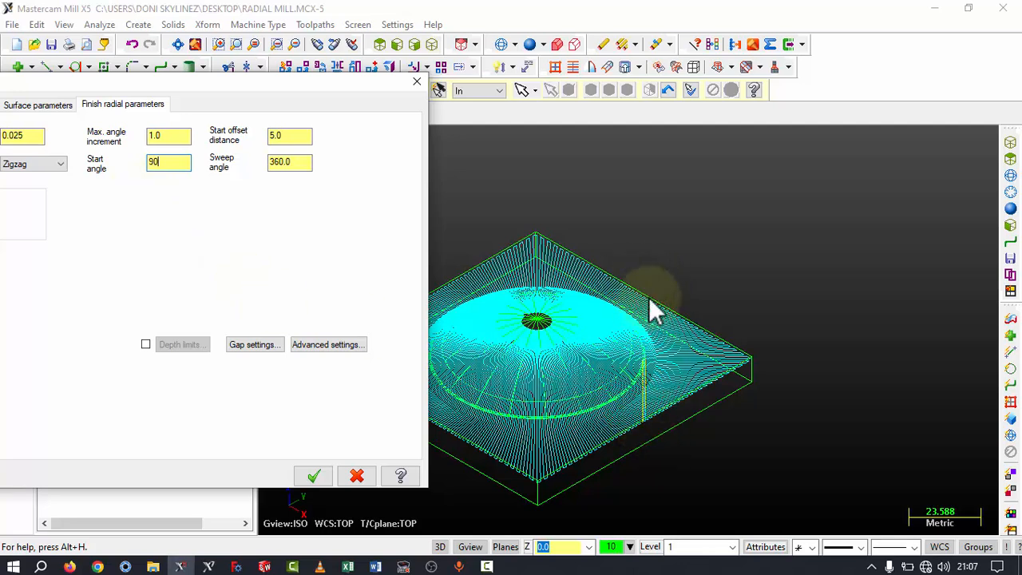
pyautogui.click(312, 477)
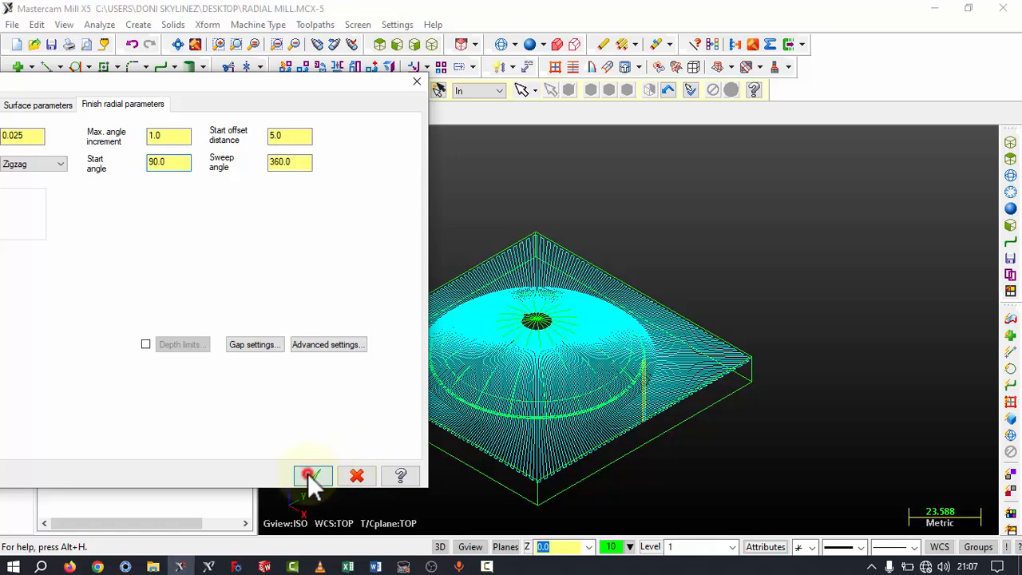
pyautogui.click(104, 168)
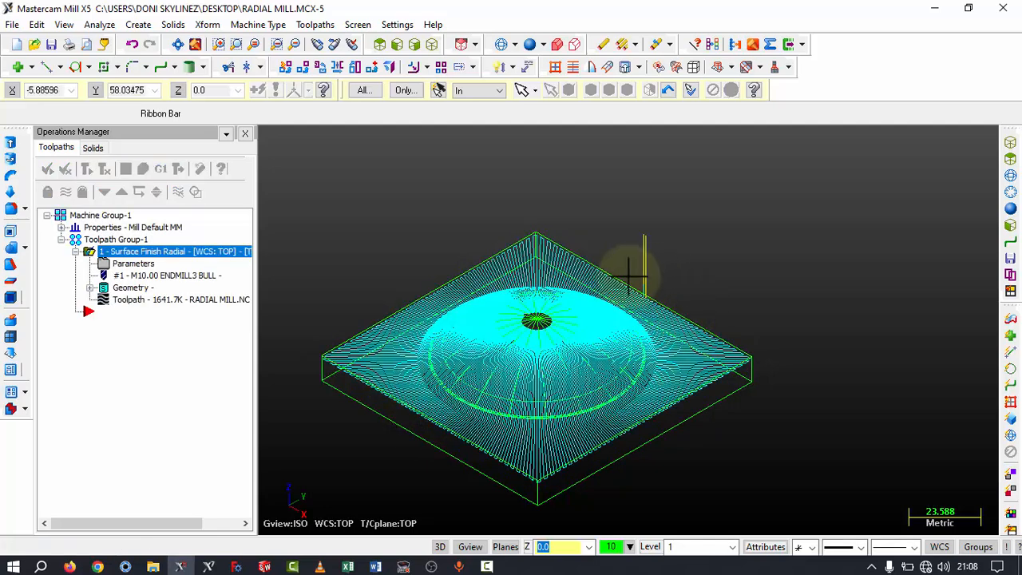
# - Set the radial toolpath's start angle to 0.0 and sweep angle to 180.0, and regenerate the toolpath
pyautogui.click(135, 263)
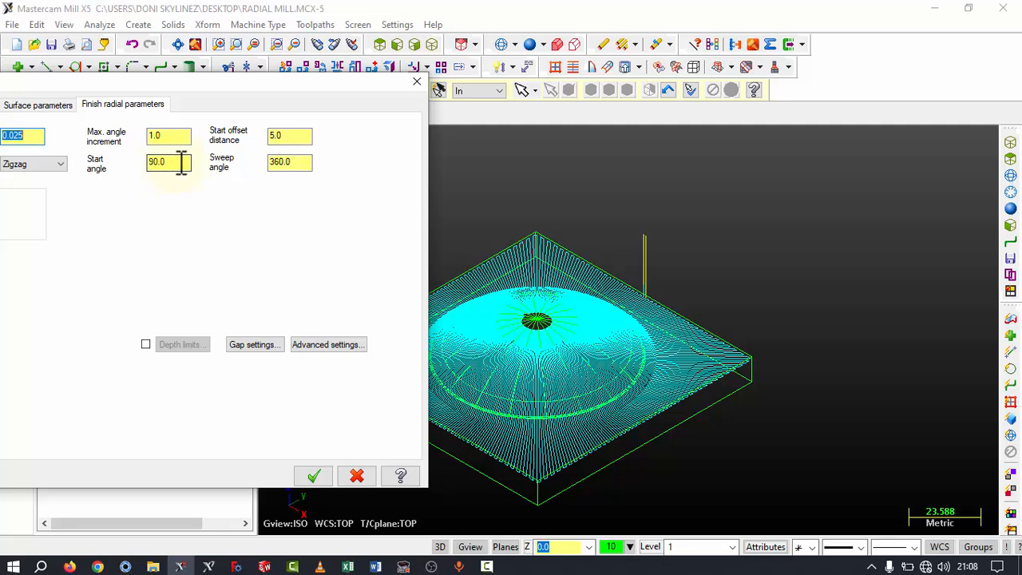
pyautogui.moveTo(181, 161); pyautogui.dragTo(138, 175)
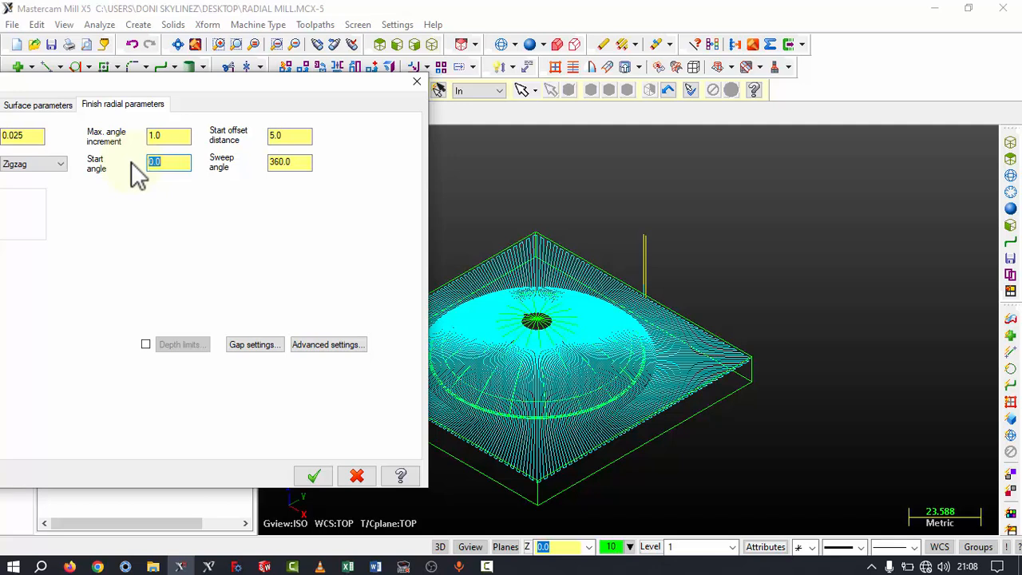
pyautogui.click(300, 162)
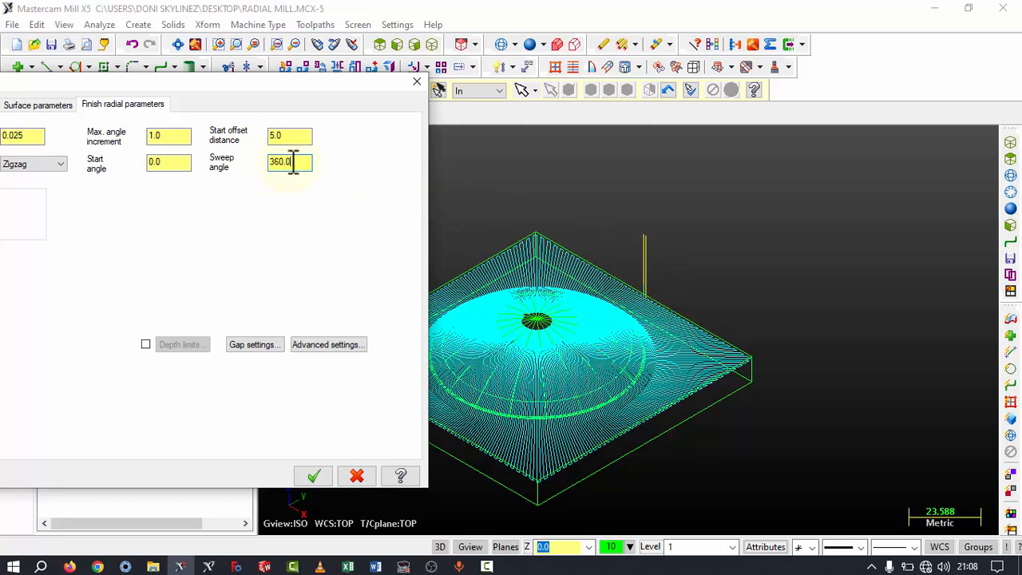
pyautogui.moveTo(292, 162); pyautogui.dragTo(253, 165)
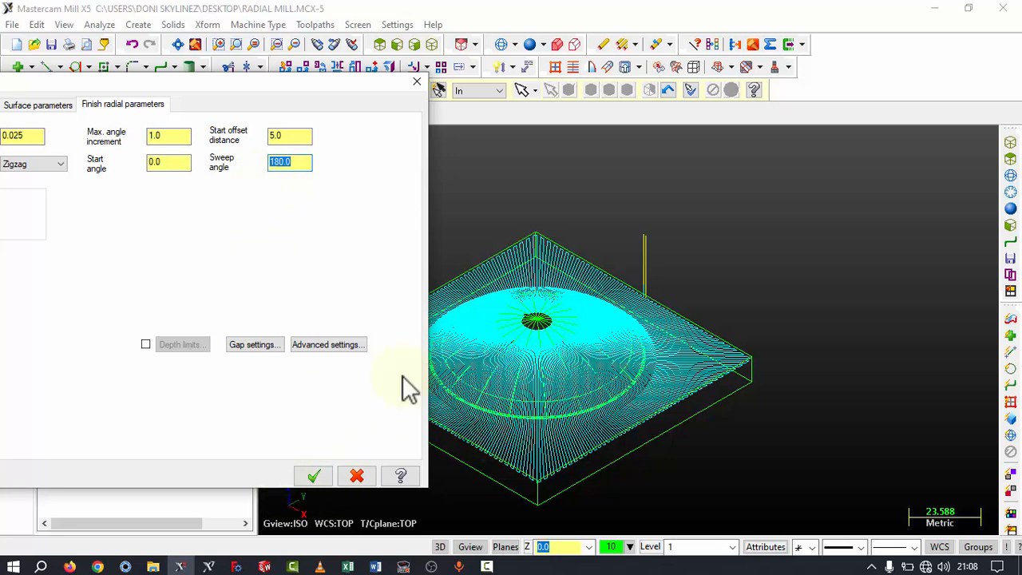
pyautogui.click(314, 477)
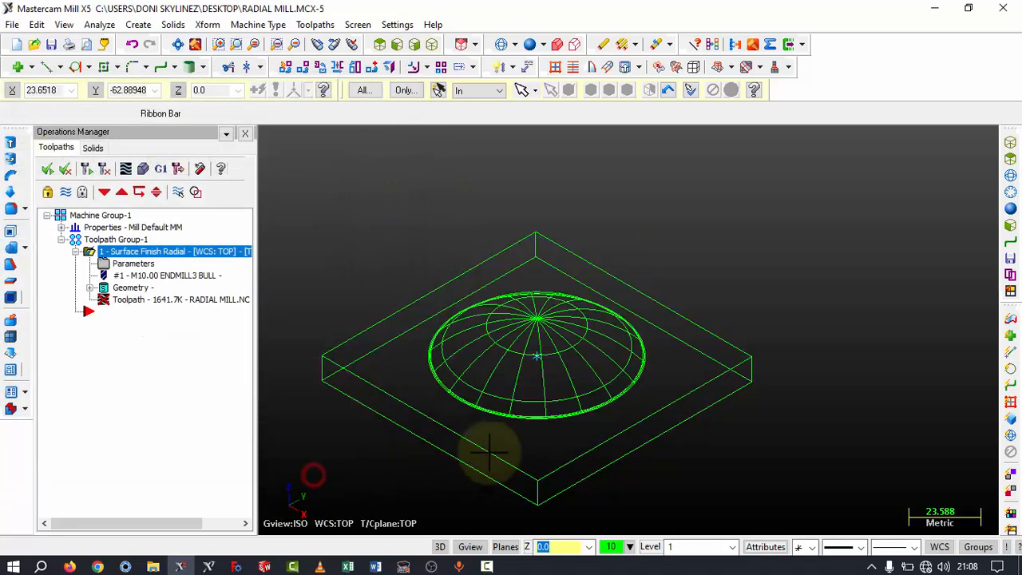
pyautogui.click(105, 169)
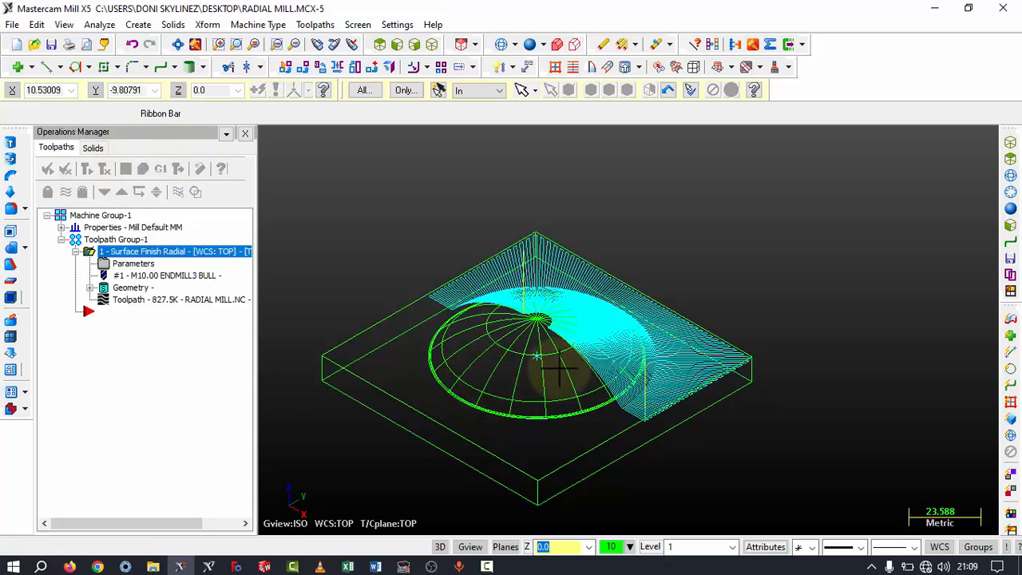
pyautogui.scroll(2, 452, 315)
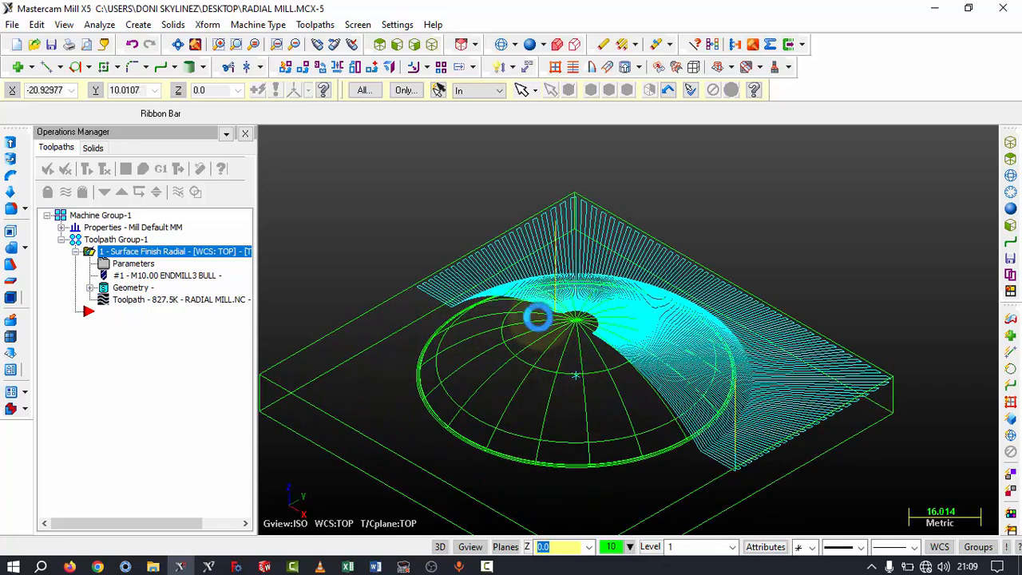
pyautogui.scroll(-2, 537, 318)
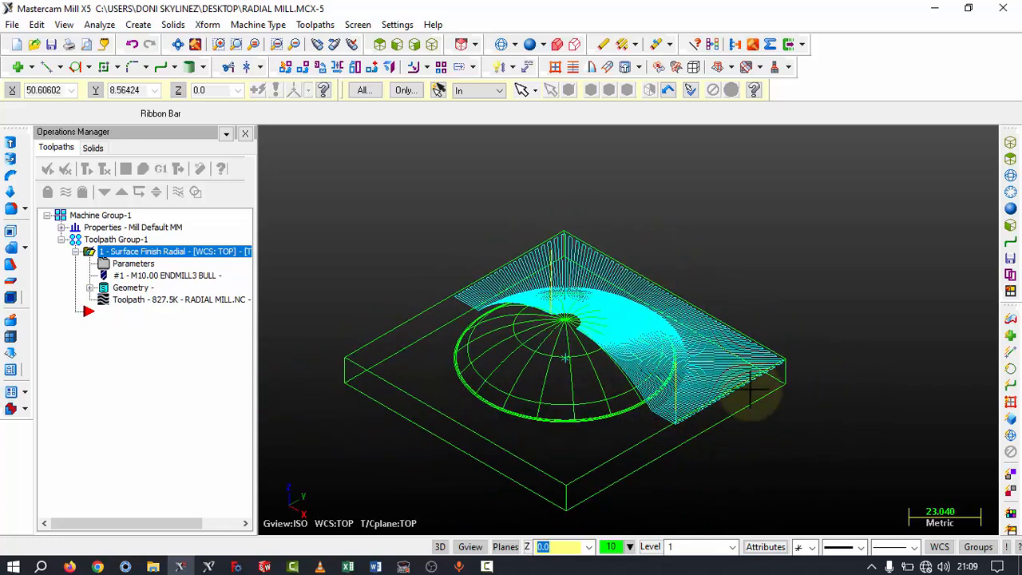
# - Set the radial toolpath's sweep angle to 270 and regenerate the toolpath
pyautogui.click(134, 261)
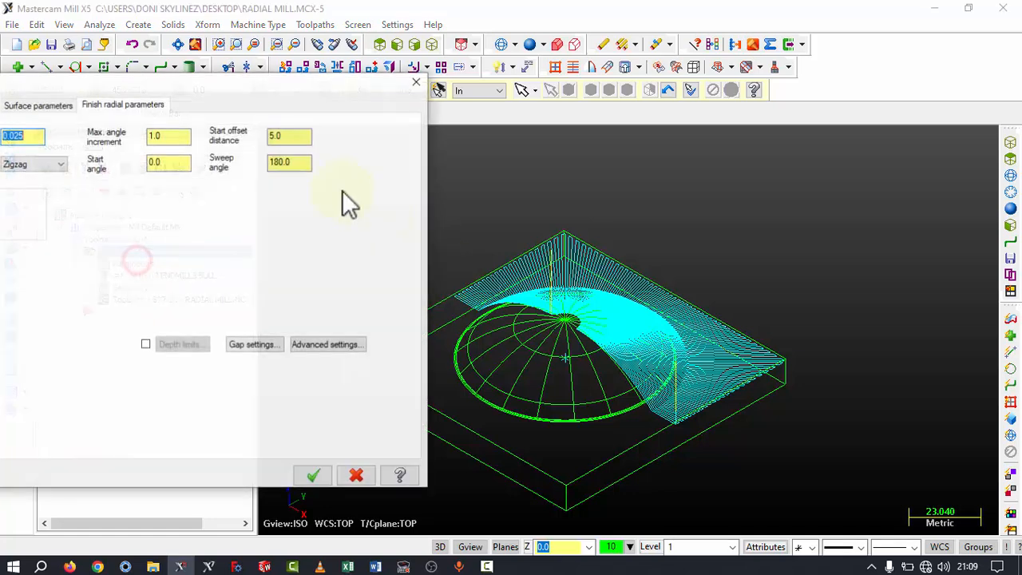
pyautogui.doubleClick(302, 162)
pyautogui.write('270')
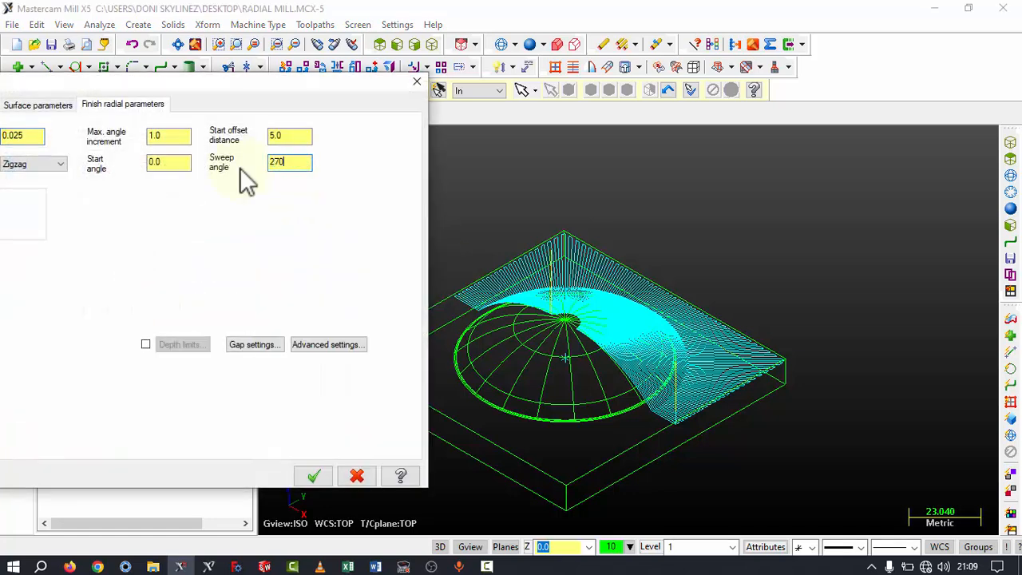
pyautogui.press('Return')
pyautogui.click(315, 478)
pyautogui.click(109, 173)
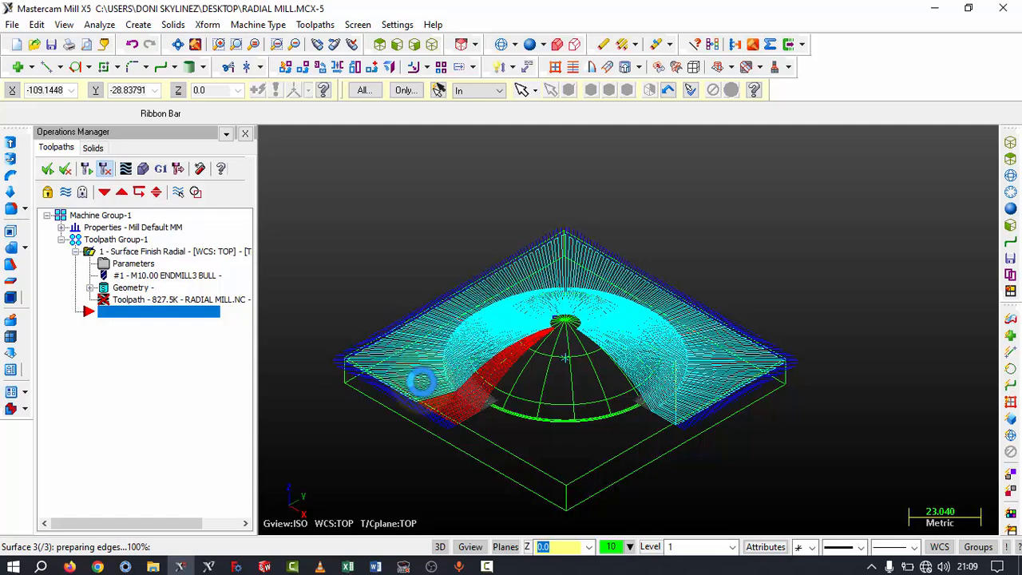
pyautogui.scroll(2, 655, 371)
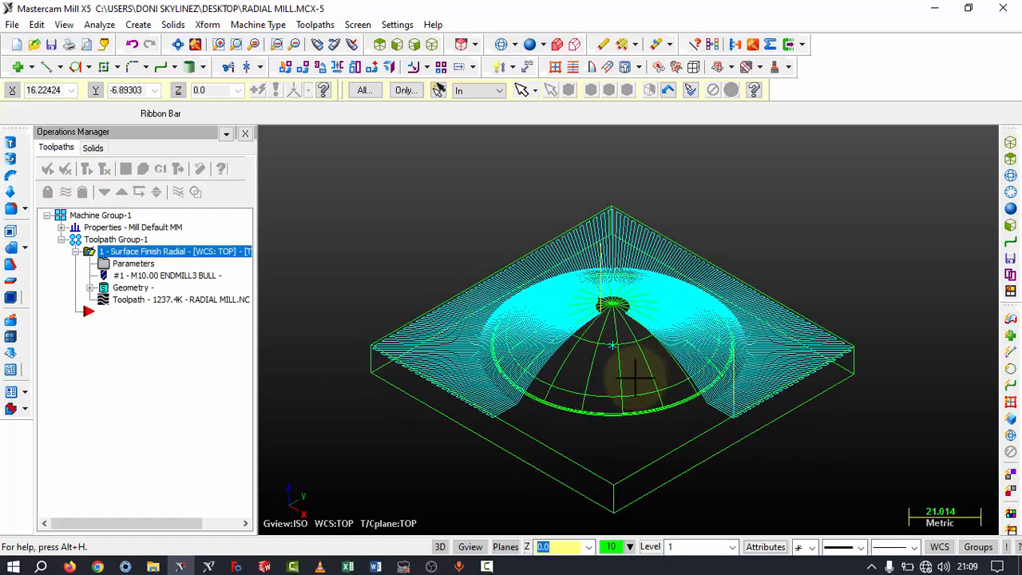
# - Set the radial toolpath's sweep angle to 360 and regenerate the toolpath
pyautogui.click(134, 264)
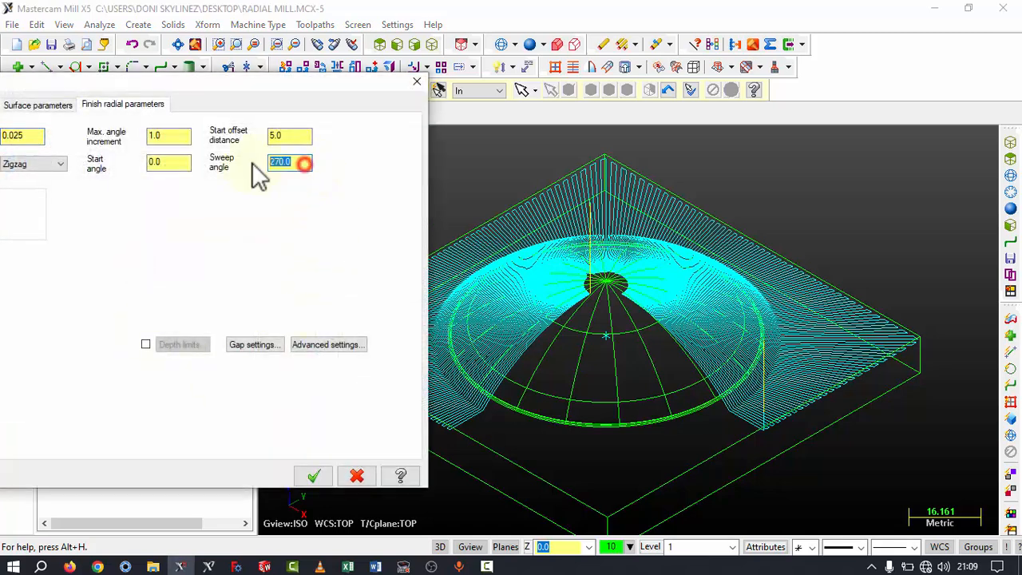
pyautogui.write('360')
pyautogui.press('Return')
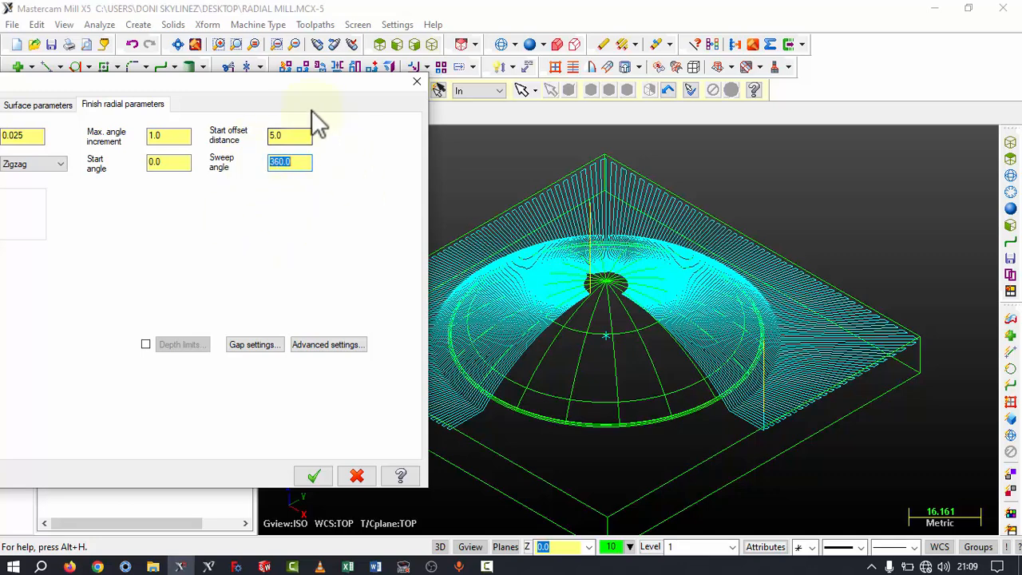
pyautogui.moveTo(296, 84); pyautogui.dragTo(429, 44)
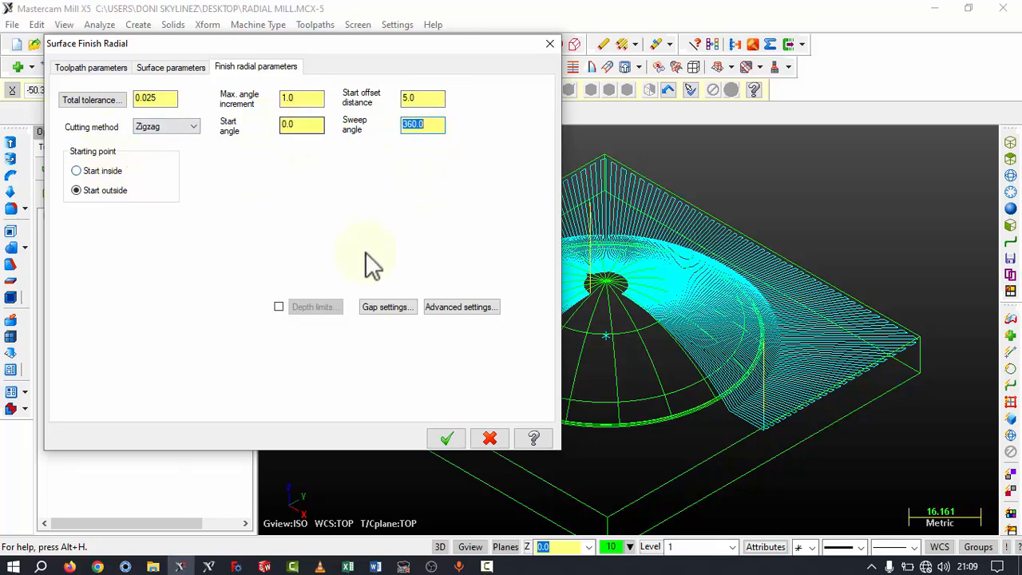
pyautogui.click(445, 440)
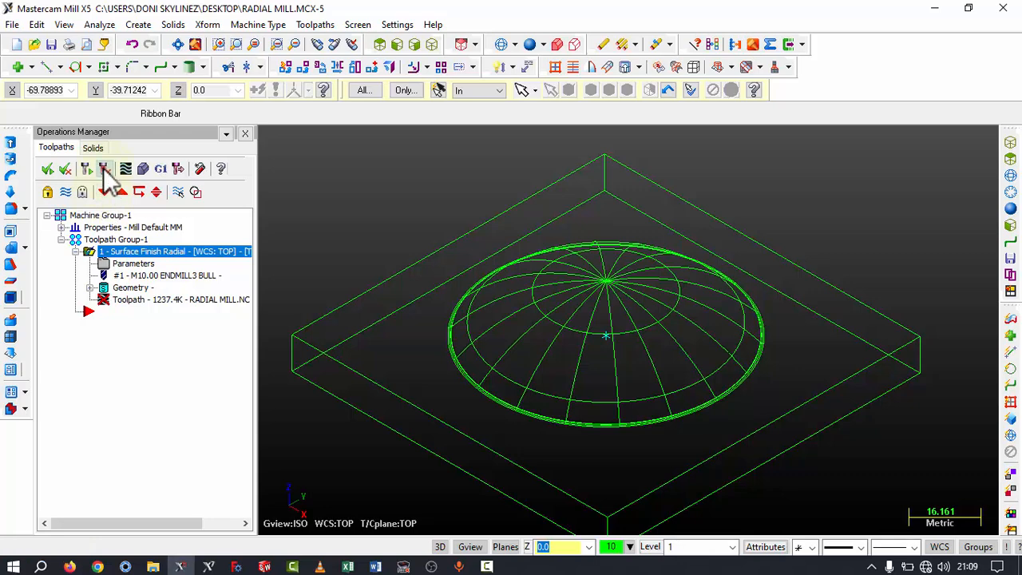
pyautogui.click(103, 168)
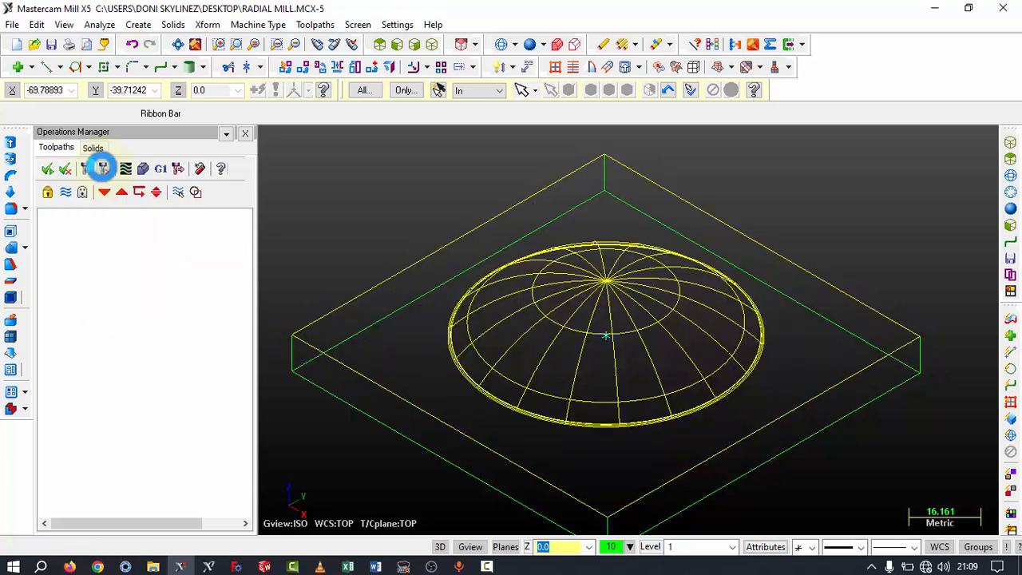
# - Run a Verify simulation of the Surface Finish Radial operation and watch the tool cut the whole domed block
pyautogui.click(147, 167)
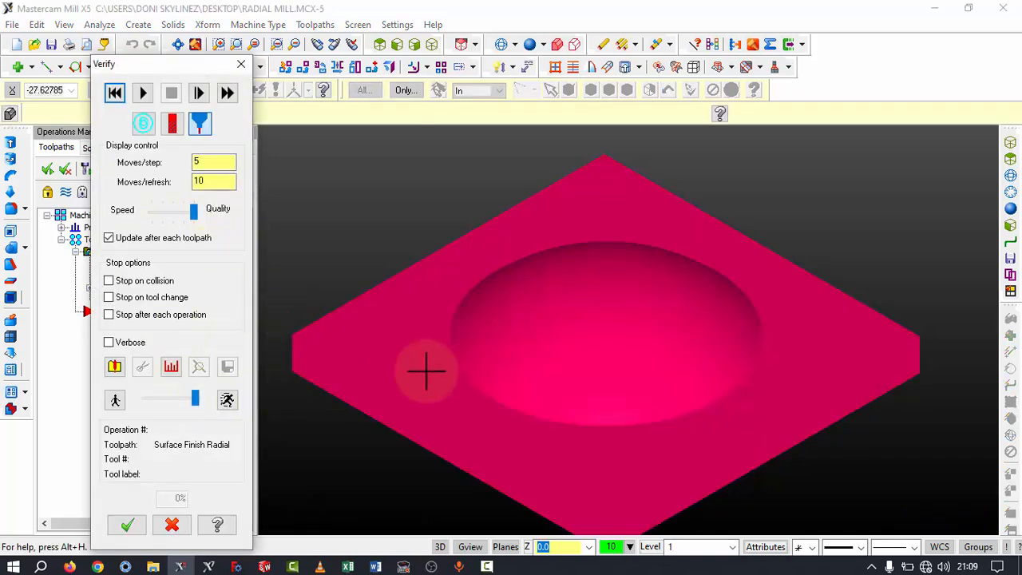
pyautogui.scroll(-3, 739, 191)
pyautogui.scroll(-2, 593, 372)
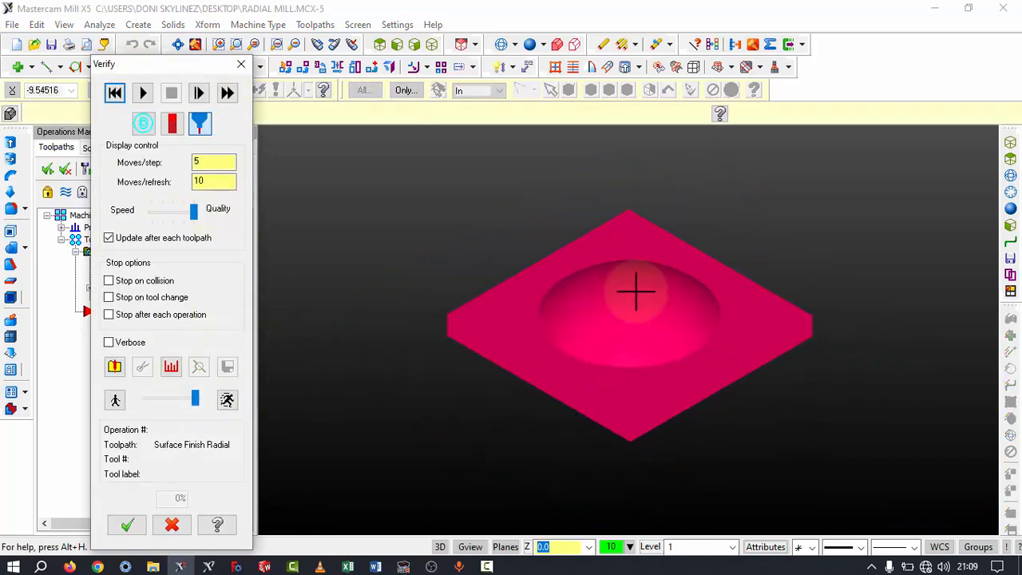
pyautogui.scroll(3, 635, 293)
pyautogui.moveTo(634, 296); pyautogui.dragTo(630, 282, button='middle')
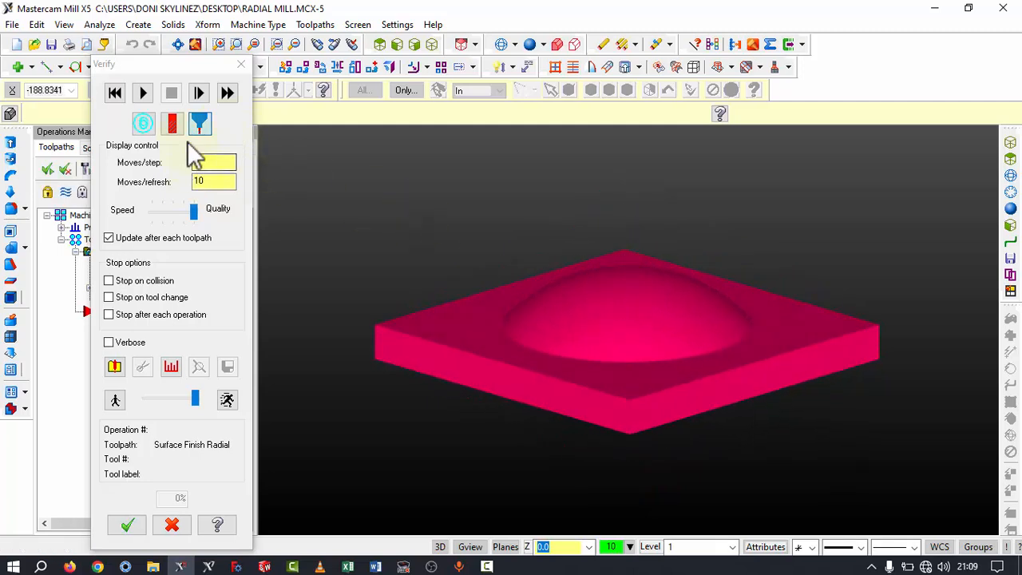
pyautogui.click(143, 92)
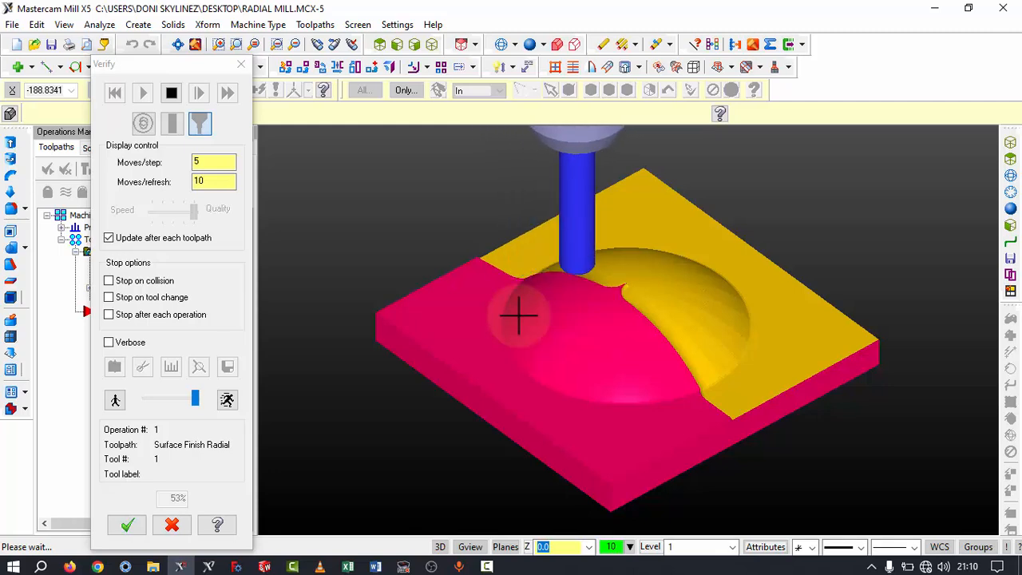
pyautogui.scroll(-6, 519, 313)
pyautogui.scroll(3, 520, 310)
pyautogui.moveTo(520, 311); pyautogui.dragTo(607, 283, button='middle')
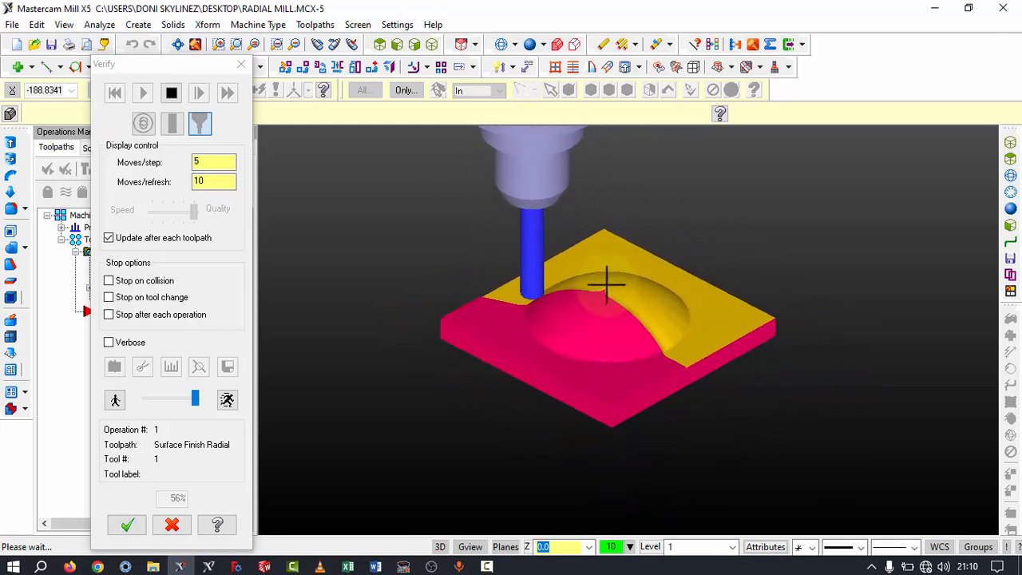
pyautogui.scroll(1, 607, 283)
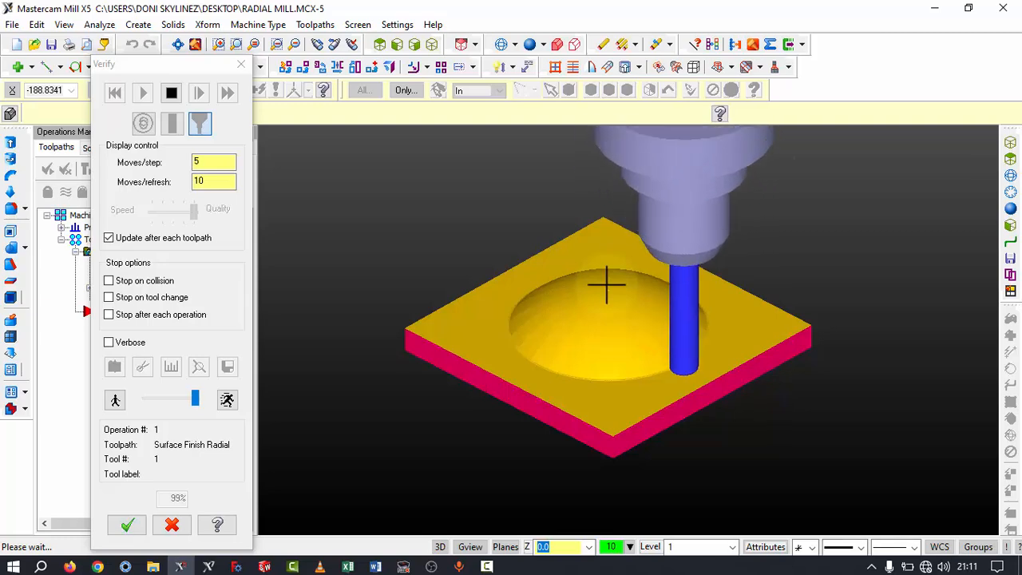
# - Examine the surface finish on the simulated dome's flank and around its lower edge
pyautogui.scroll(5, 609, 292)
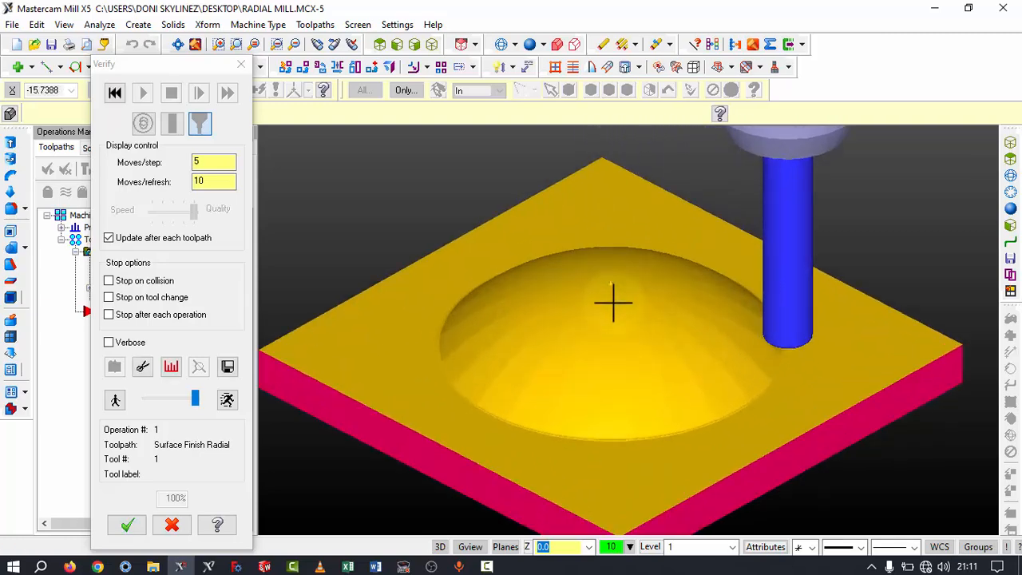
pyautogui.scroll(-5, 615, 311)
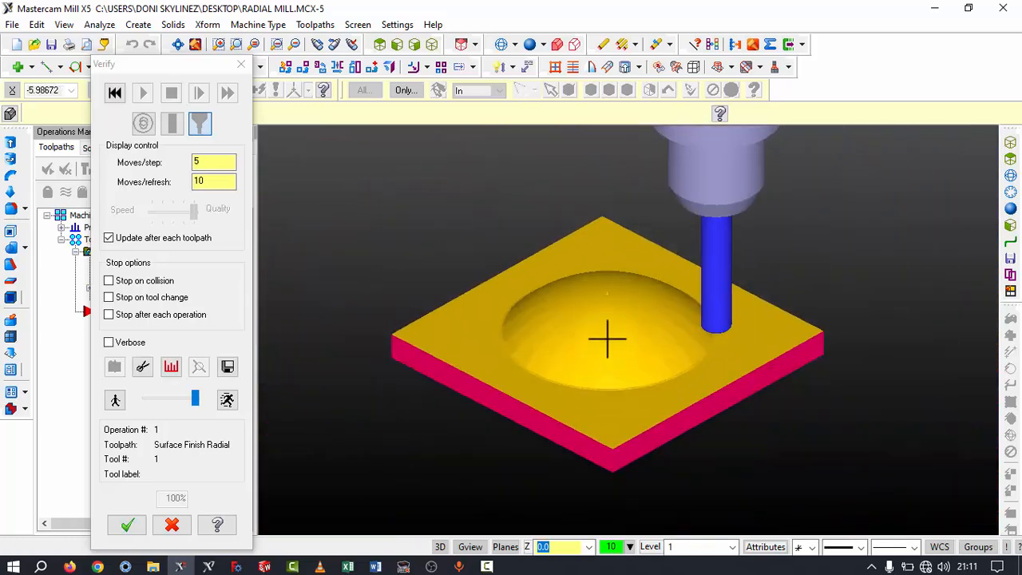
pyautogui.scroll(2, 617, 357)
pyautogui.scroll(4, 616, 358)
pyautogui.scroll(-2, 728, 463)
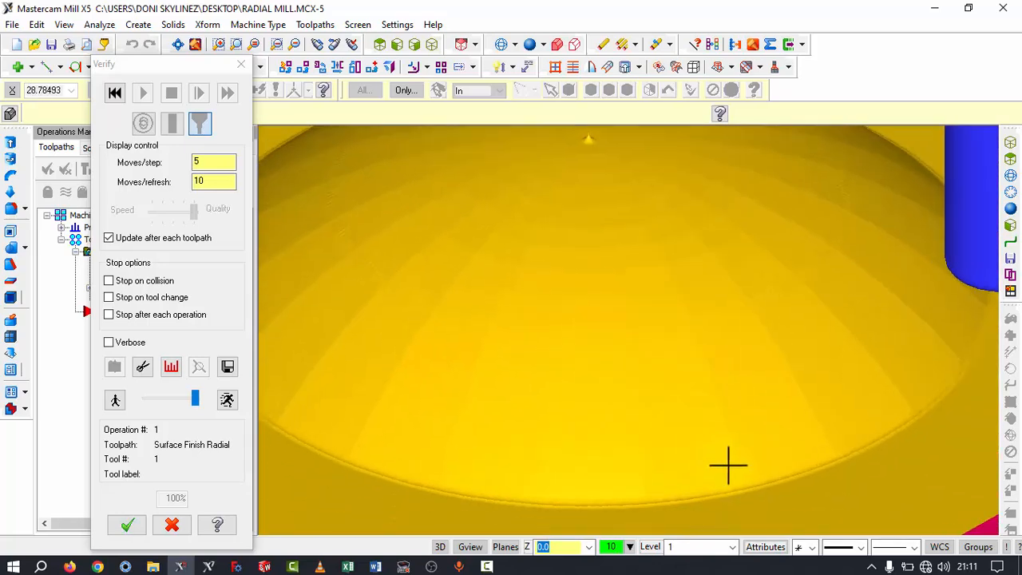
pyautogui.scroll(2, 759, 469)
pyautogui.scroll(-2, 607, 459)
pyautogui.scroll(3, 354, 497)
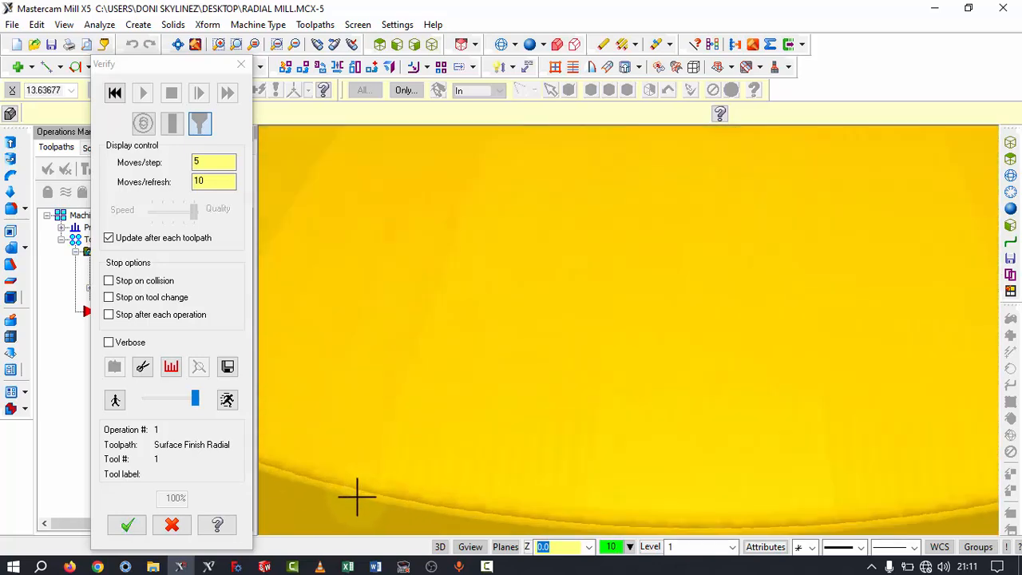
pyautogui.scroll(-3, 468, 445)
pyautogui.scroll(4, 566, 255)
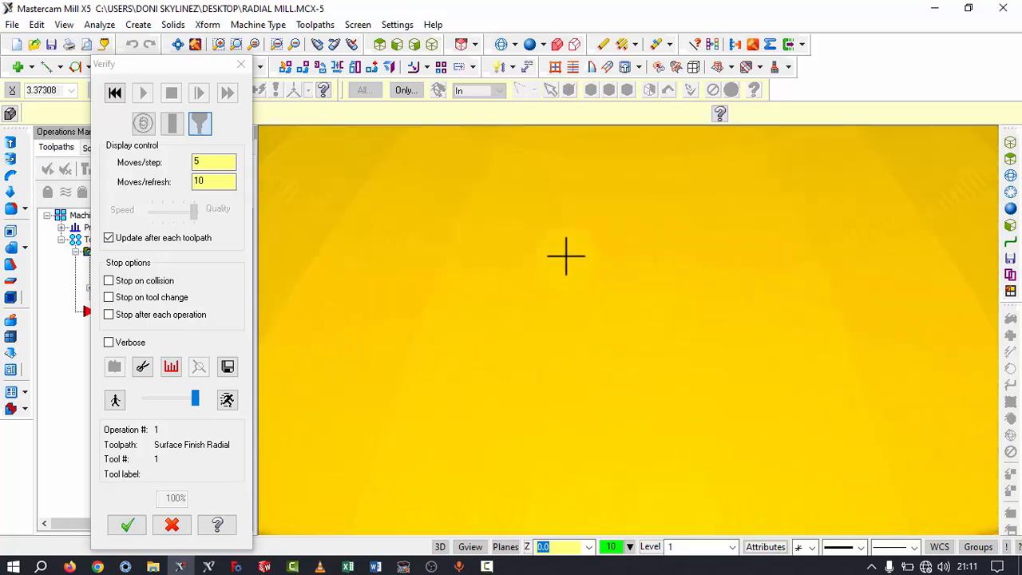
pyautogui.scroll(-5, 564, 257)
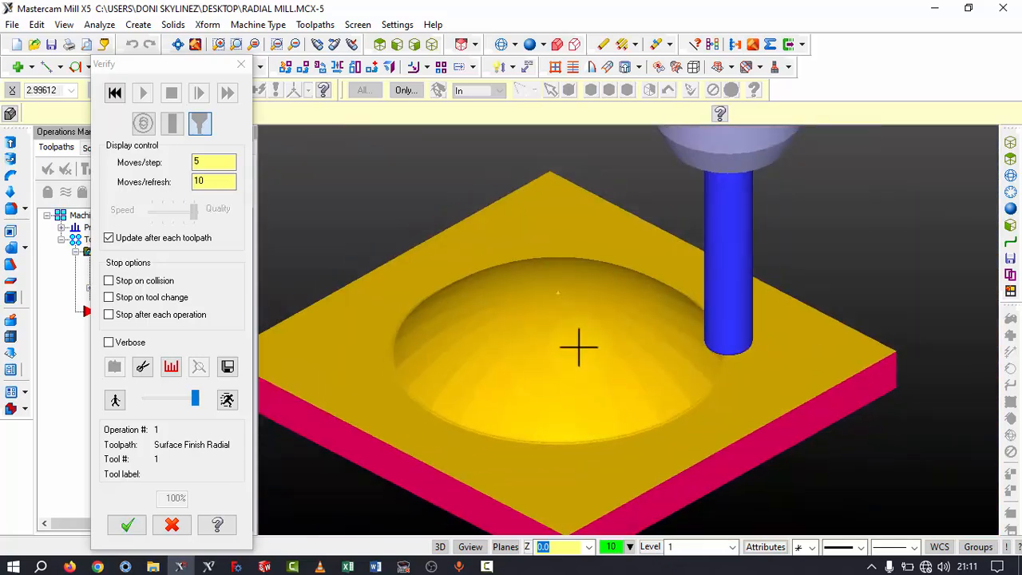
# - Examine the dome's apex in the simulated part for leftover material and close the verification
pyautogui.scroll(2, 596, 327)
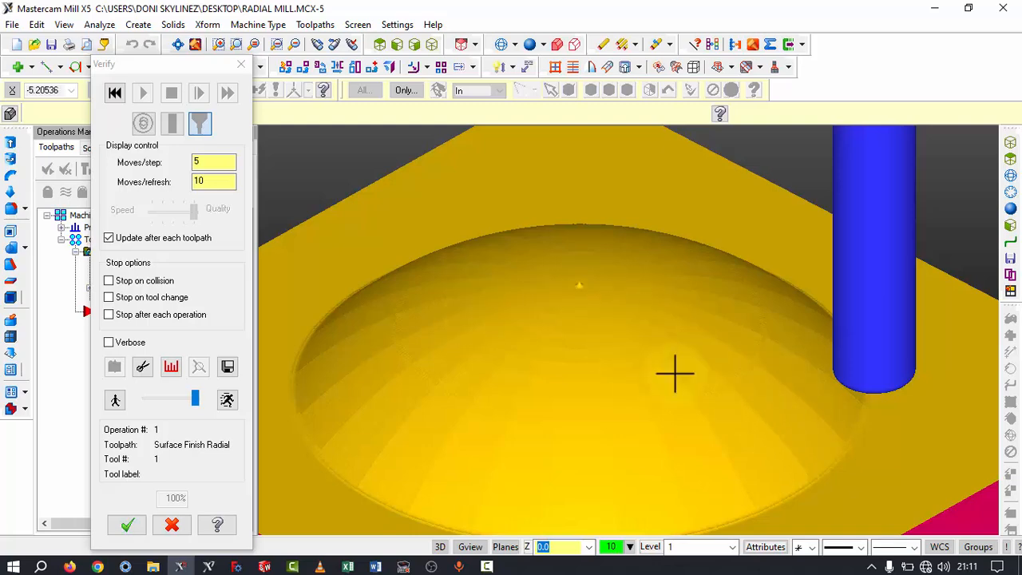
pyautogui.scroll(-3, 660, 360)
pyautogui.scroll(4, 604, 307)
pyautogui.scroll(5, 603, 307)
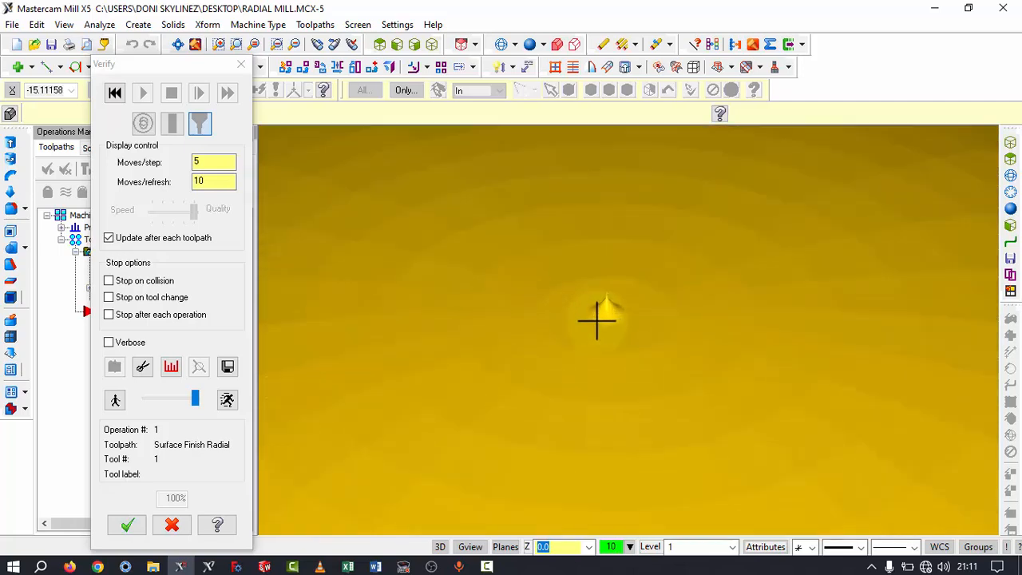
pyautogui.scroll(-3, 561, 312)
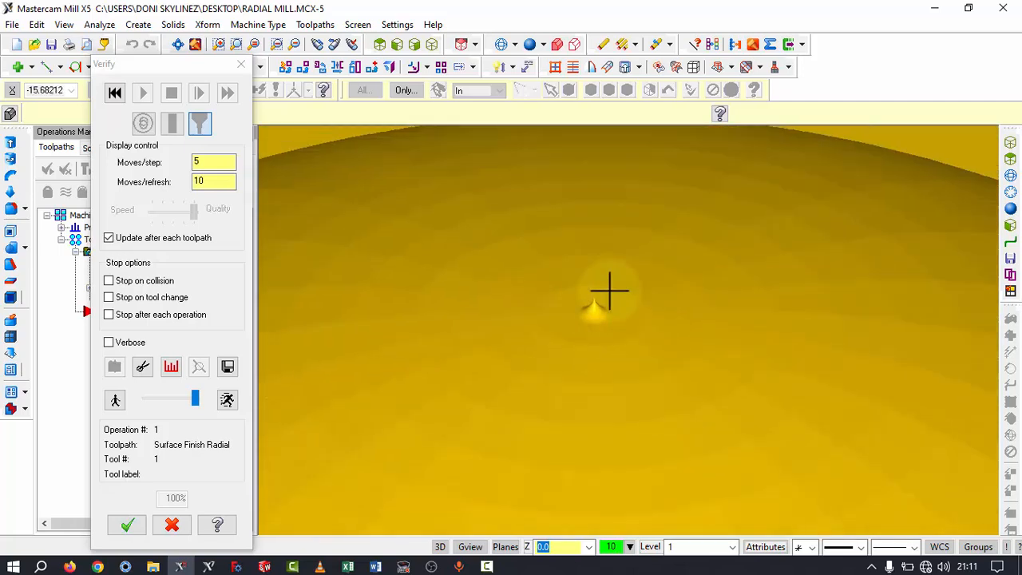
pyautogui.scroll(3, 607, 293)
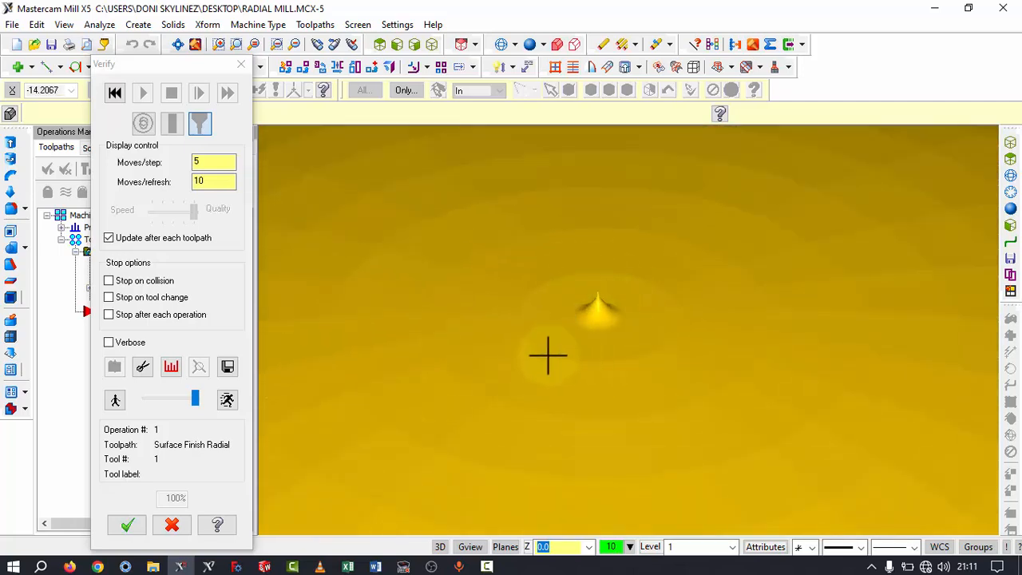
pyautogui.click(138, 523)
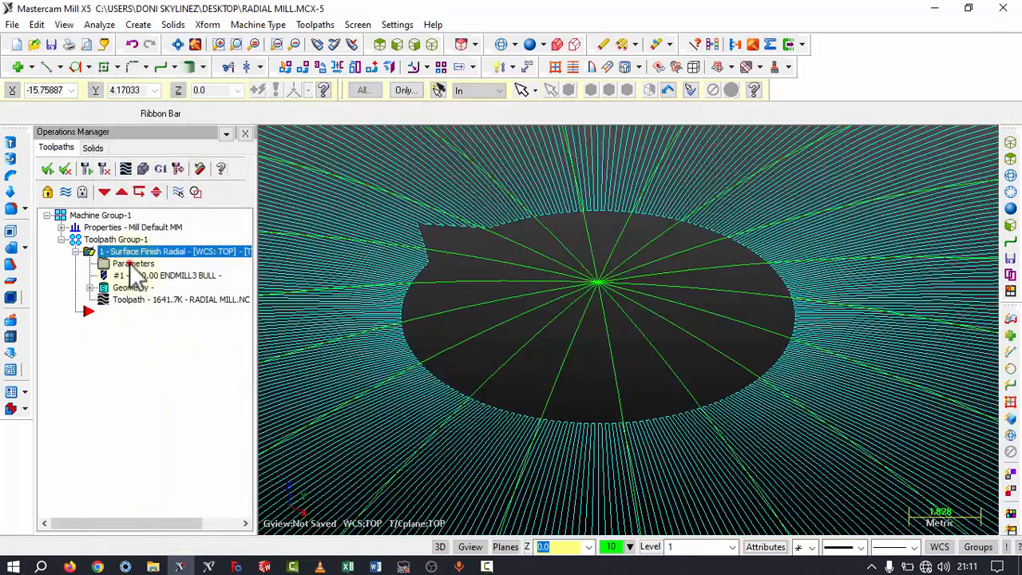
# - Review the Surface Finish Radial operation's finish radial parameters and close the dialog
pyautogui.click(130, 262)
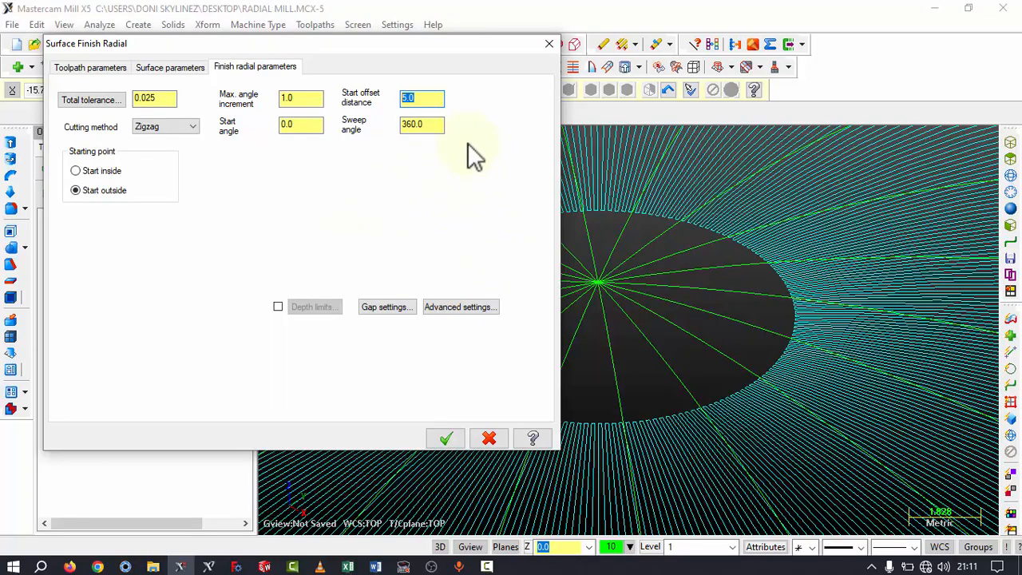
pyautogui.click(549, 44)
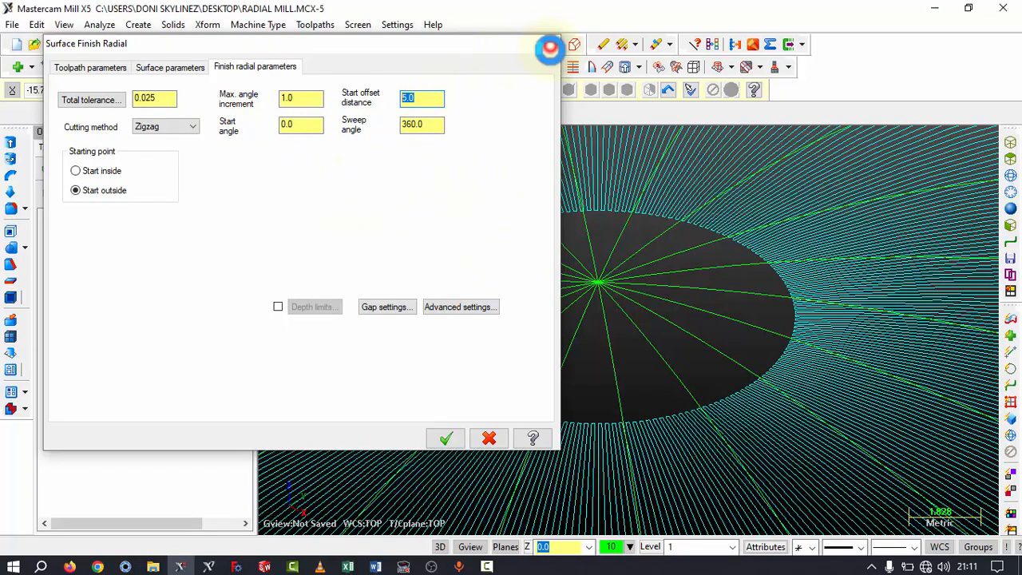
pyautogui.scroll(-5, 646, 240)
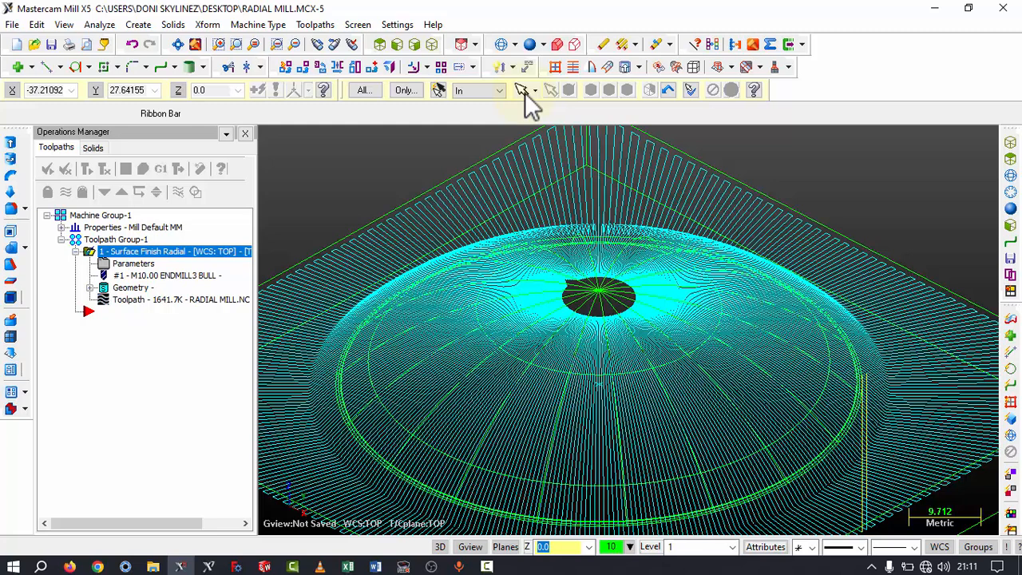
# - Display the domed block as a shaded model with the radial toolpath over it and the whole part in view
pyautogui.click(530, 44)
pyautogui.scroll(-4, 591, 263)
pyautogui.scroll(-4, 578, 379)
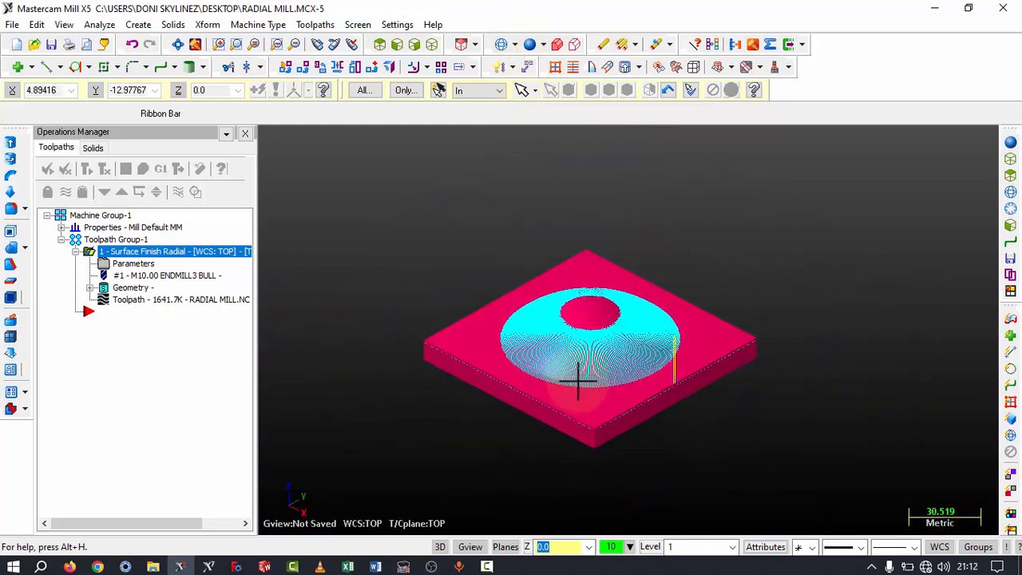
pyautogui.scroll(4, 577, 359)
pyautogui.scroll(-1, 574, 392)
pyautogui.scroll(-2, 574, 392)
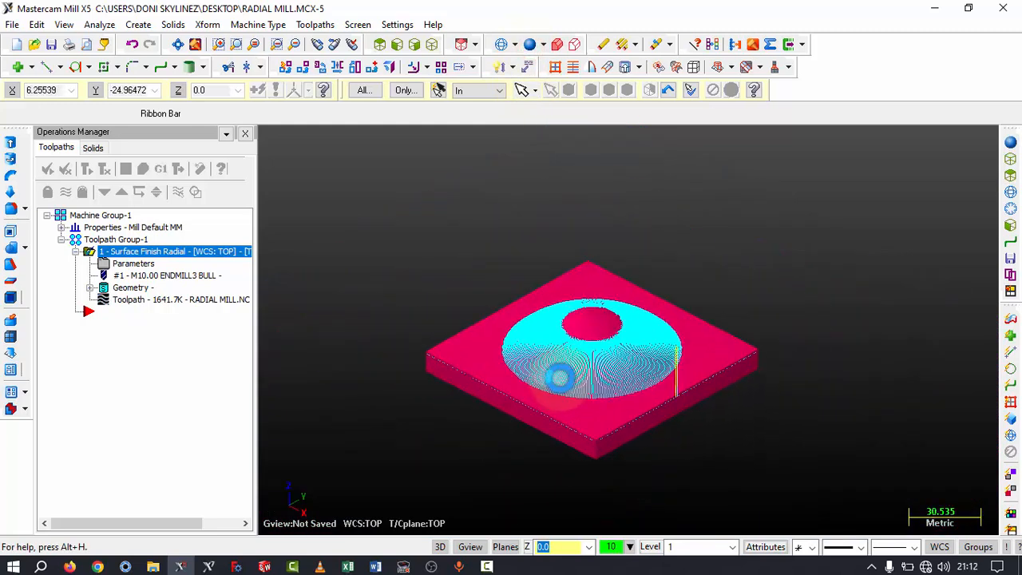
pyautogui.scroll(2, 655, 406)
pyautogui.scroll(-2, 650, 392)
pyautogui.scroll(2, 663, 407)
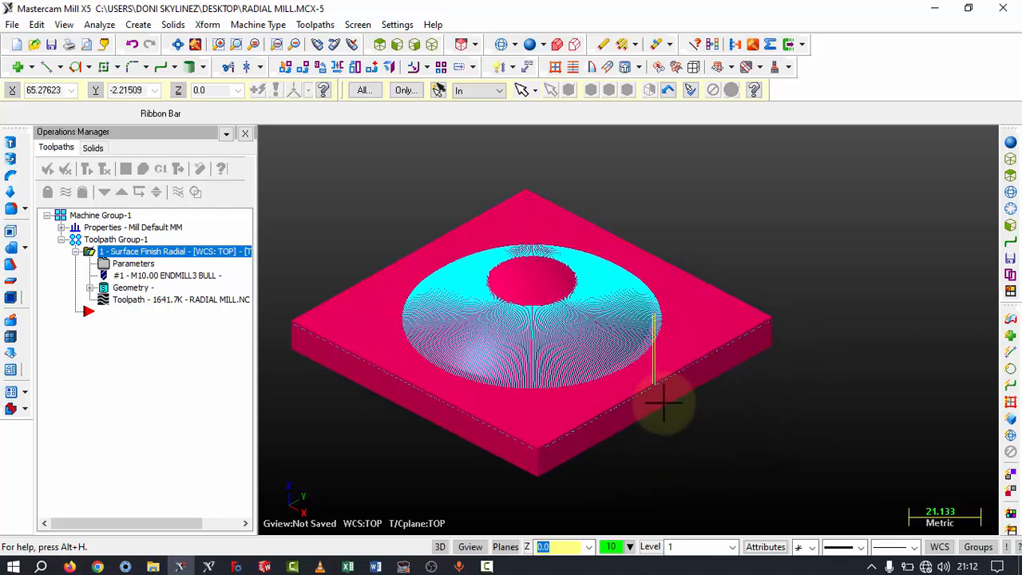
pyautogui.scroll(-2, 583, 400)
pyautogui.scroll(2, 619, 369)
pyautogui.scroll(-2, 639, 371)
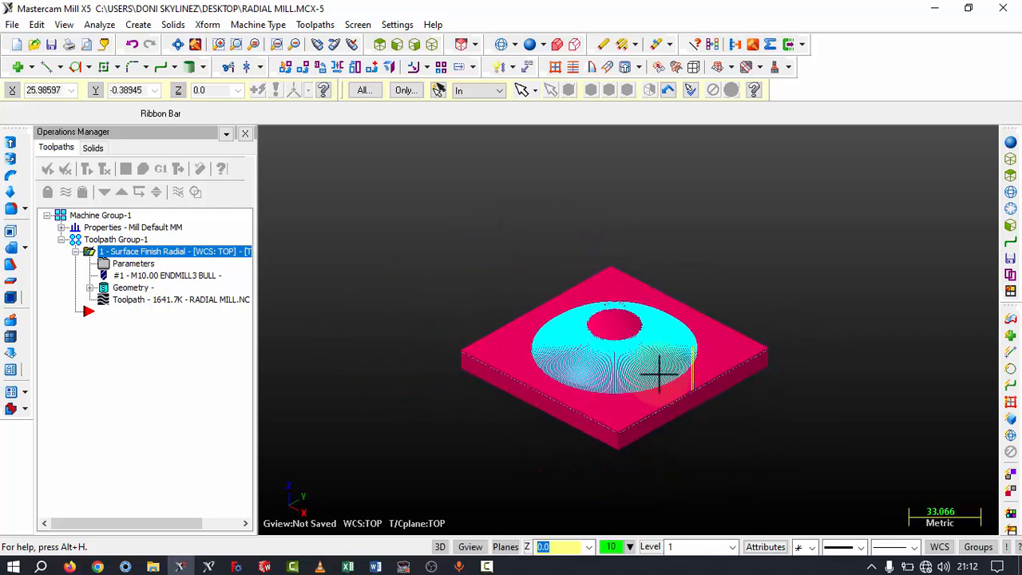
pyautogui.scroll(3, 708, 381)
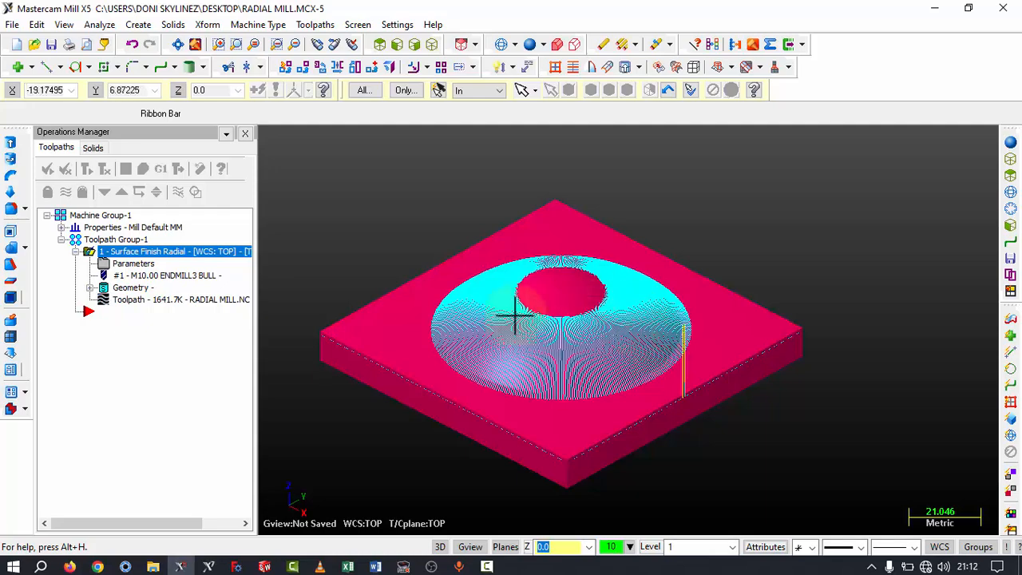
pyautogui.scroll(-6, 636, 313)
pyautogui.scroll(5, 623, 333)
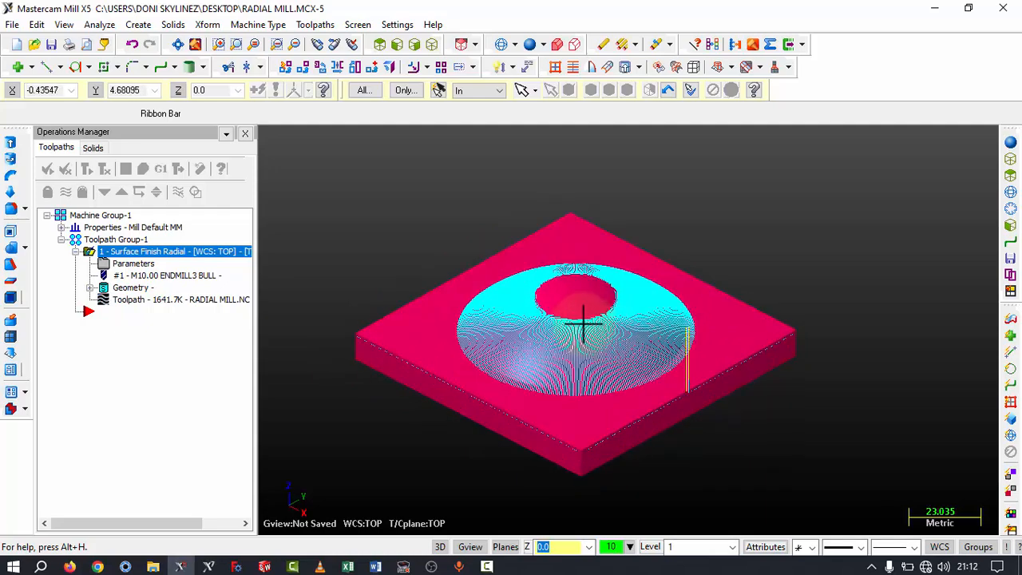
pyautogui.scroll(6, 602, 342)
pyautogui.scroll(-8, 517, 341)
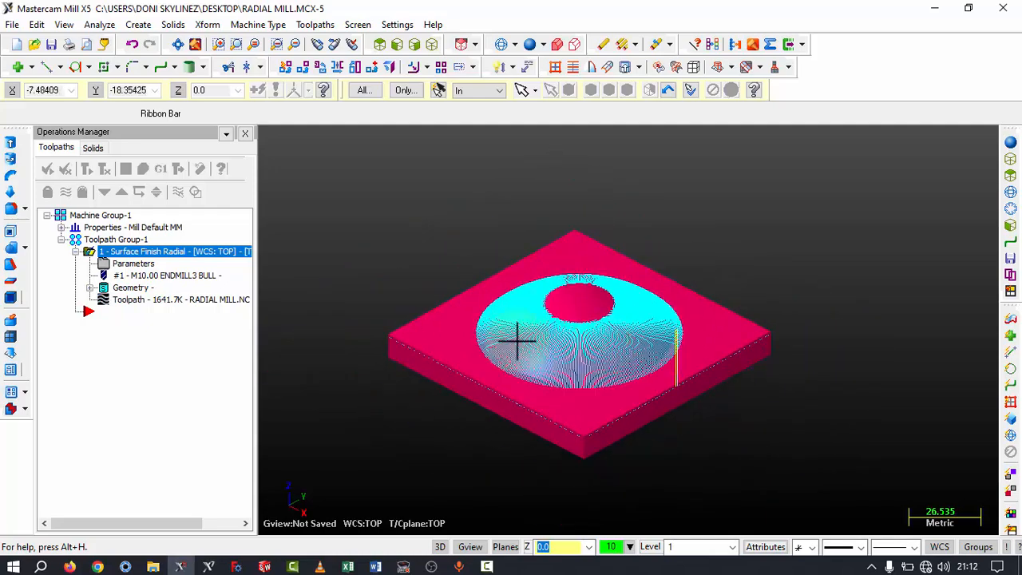
pyautogui.scroll(6, 460, 339)
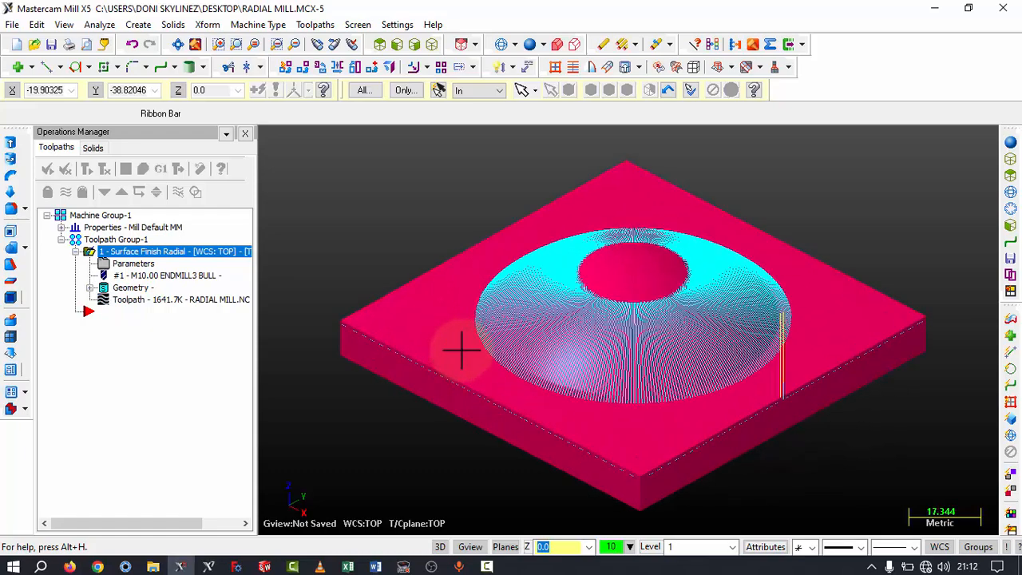
pyautogui.scroll(-6, 490, 352)
pyautogui.scroll(5, 564, 327)
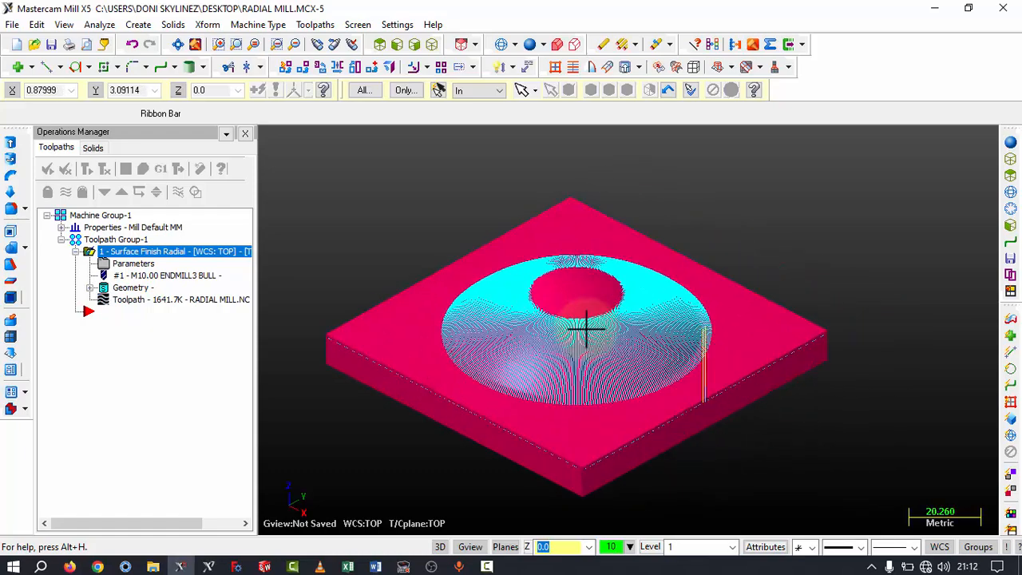
pyautogui.scroll(-3, 591, 365)
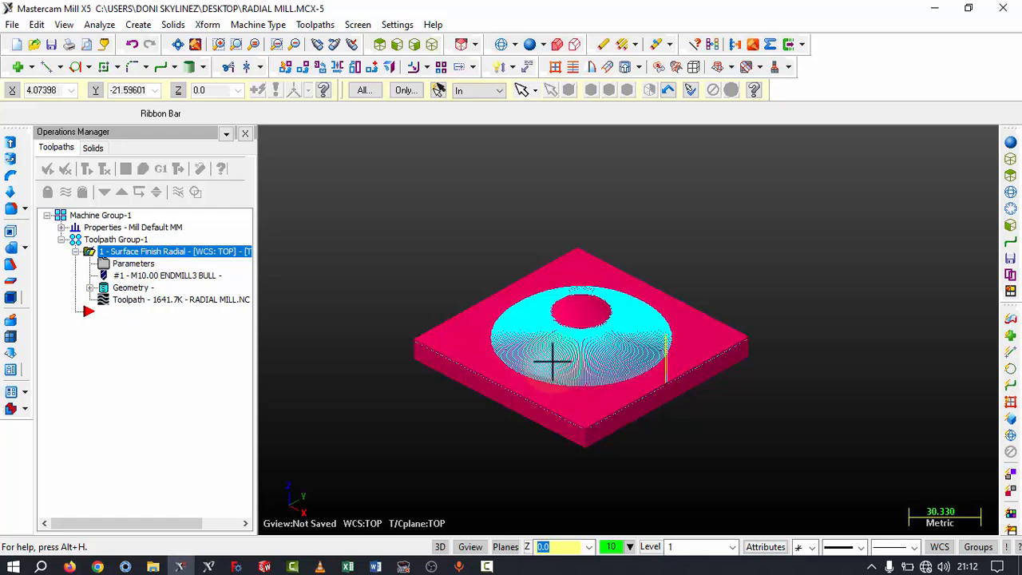
pyautogui.scroll(-2, 551, 364)
pyautogui.scroll(7, 551, 363)
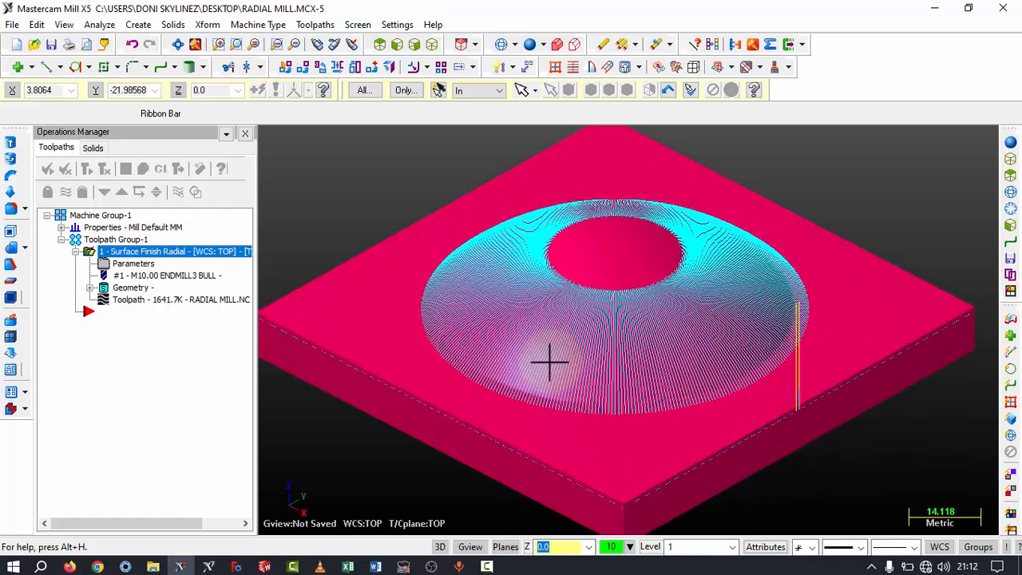
pyautogui.scroll(-5, 549, 361)
pyautogui.scroll(3, 532, 358)
pyautogui.scroll(-1, 532, 358)
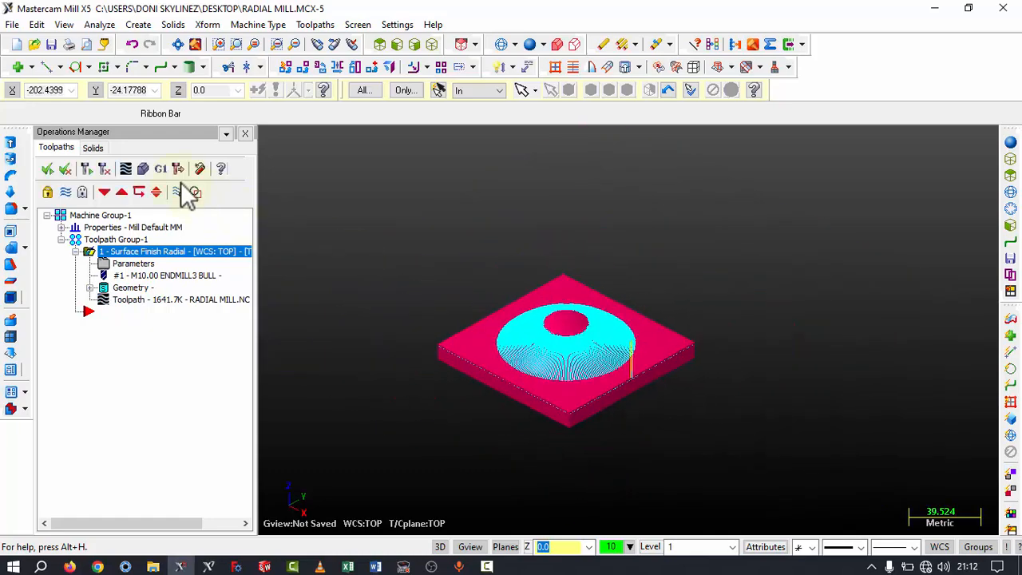
# - Backplot the Surface Finish Radial operation and watch the tool trace its first radial passes across the shaded dome
pyautogui.click(128, 171)
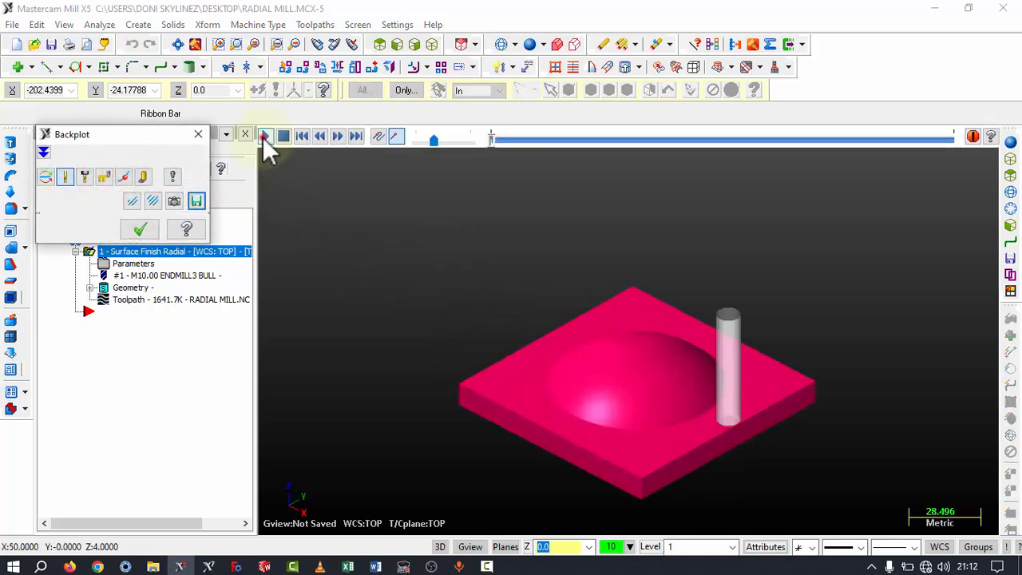
pyautogui.click(264, 137)
pyautogui.scroll(-2, 688, 369)
pyautogui.scroll(5, 720, 389)
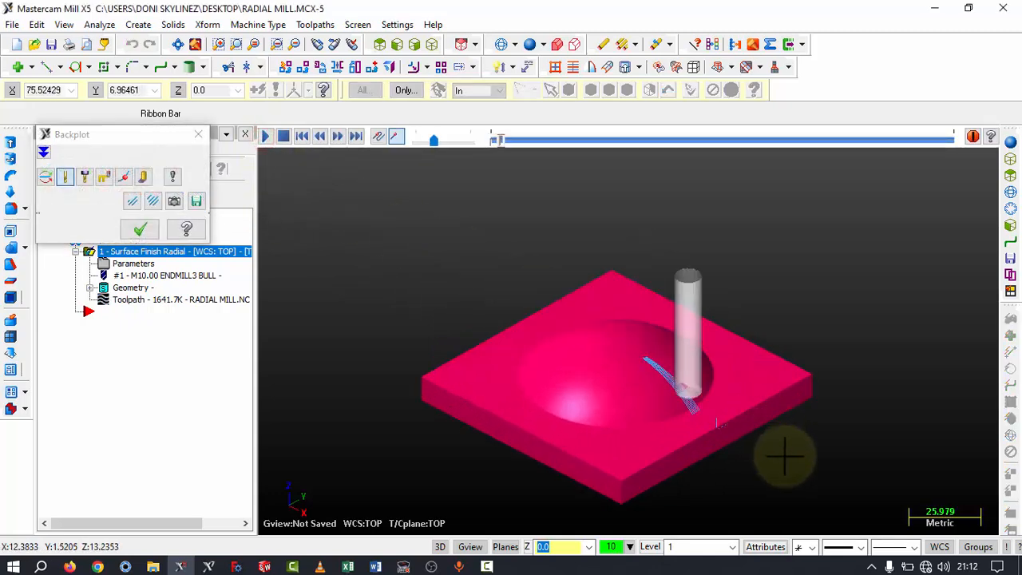
pyautogui.scroll(-1, 786, 462)
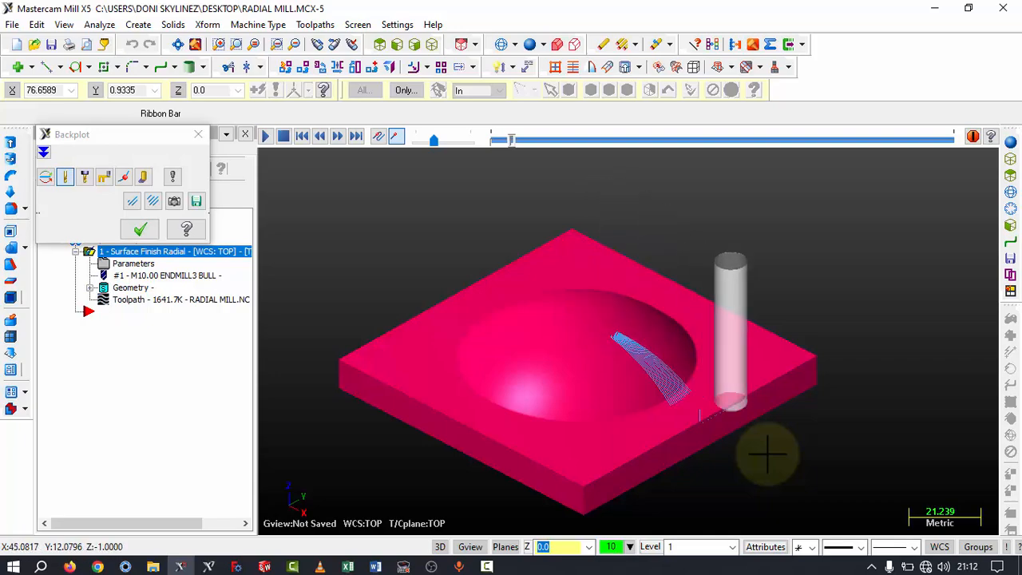